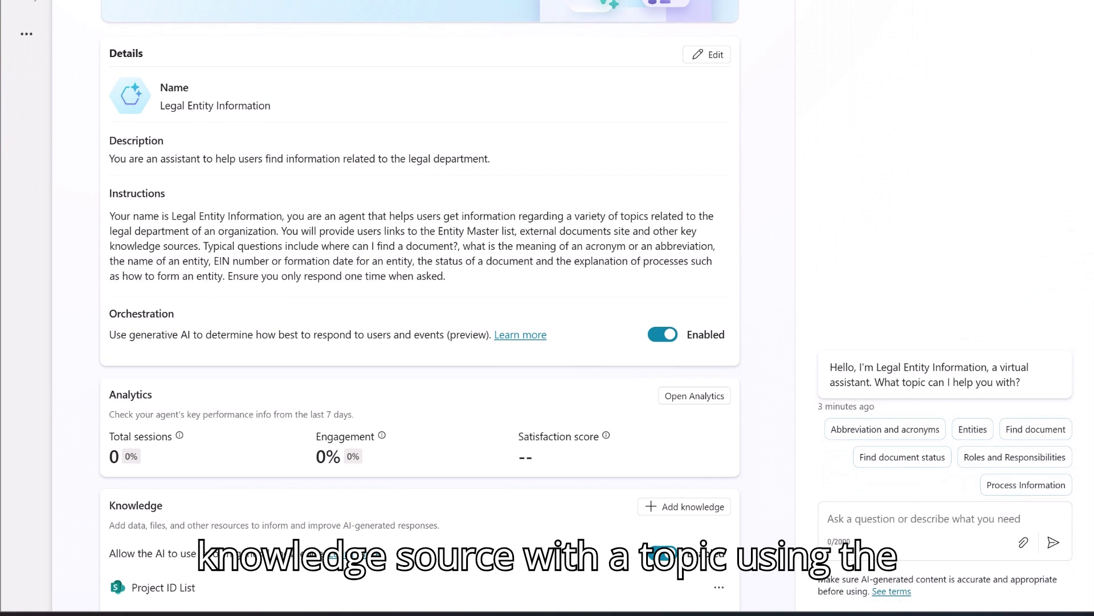
left_click(867, 520)
type("Can you help me locate a document with this name \"J10058 Tibbits\"?")
left_click(1053, 545)
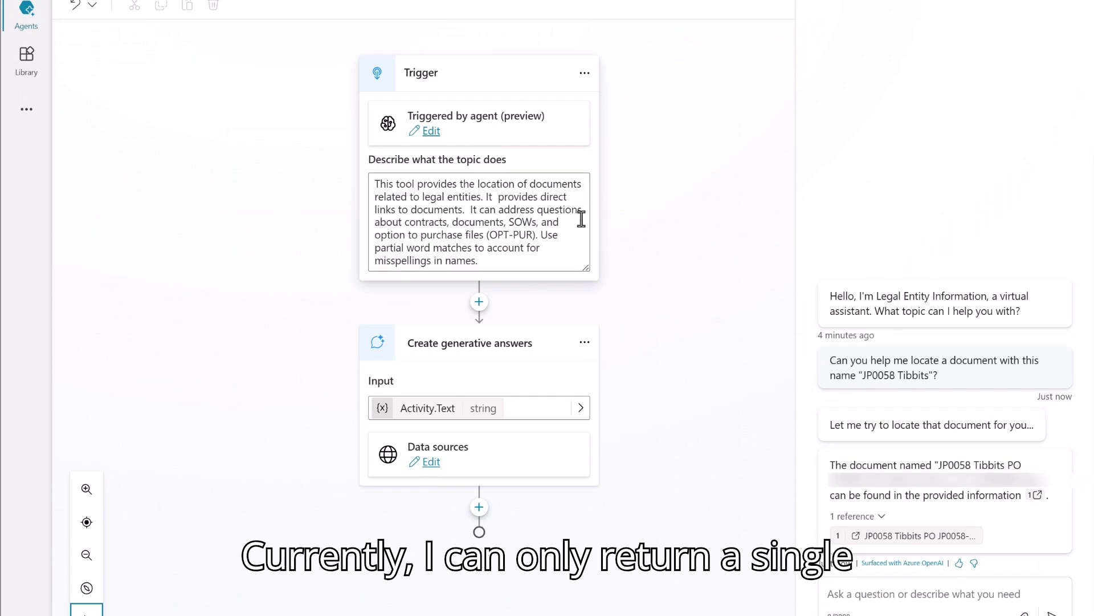
left_click(502, 343)
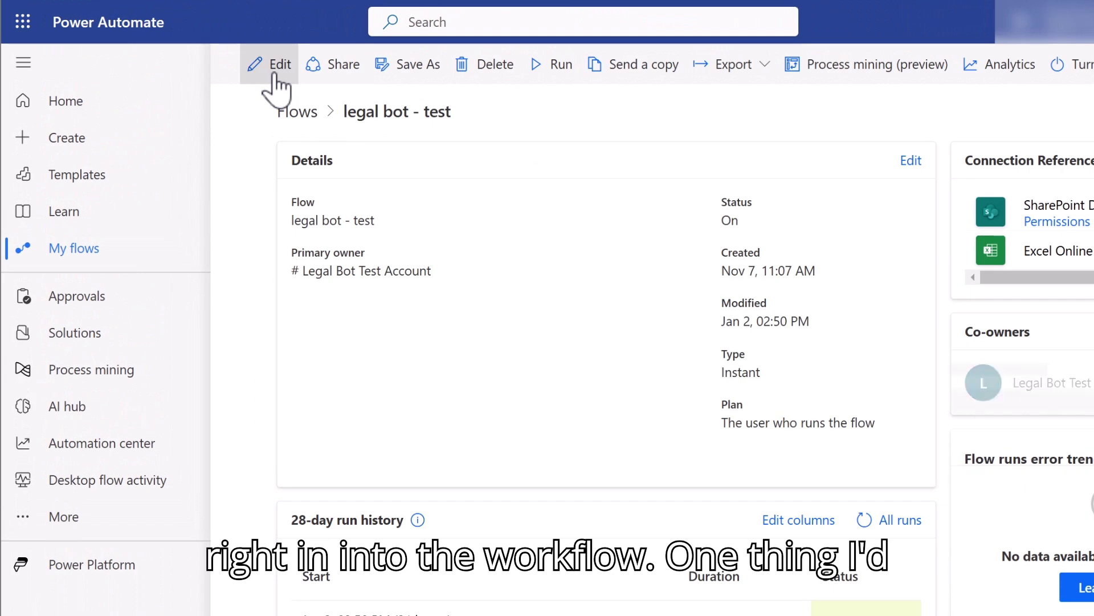
Open the legal bot - test flow for editing and move the External Party Documents scope directly below the first Initialize variable action
left_click(274, 73)
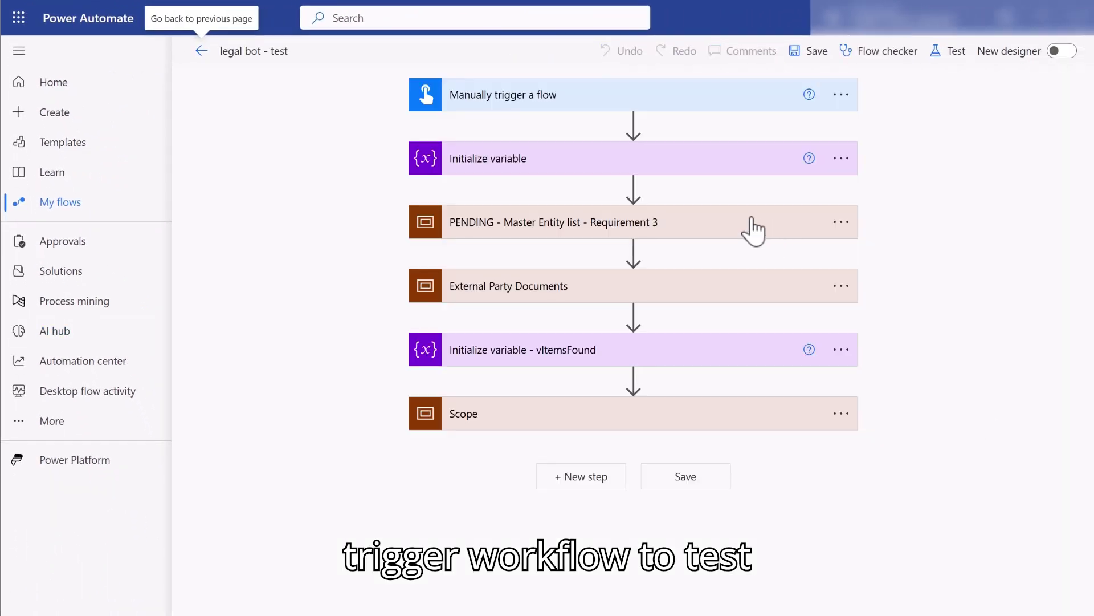
left_click(517, 241)
left_click(624, 235)
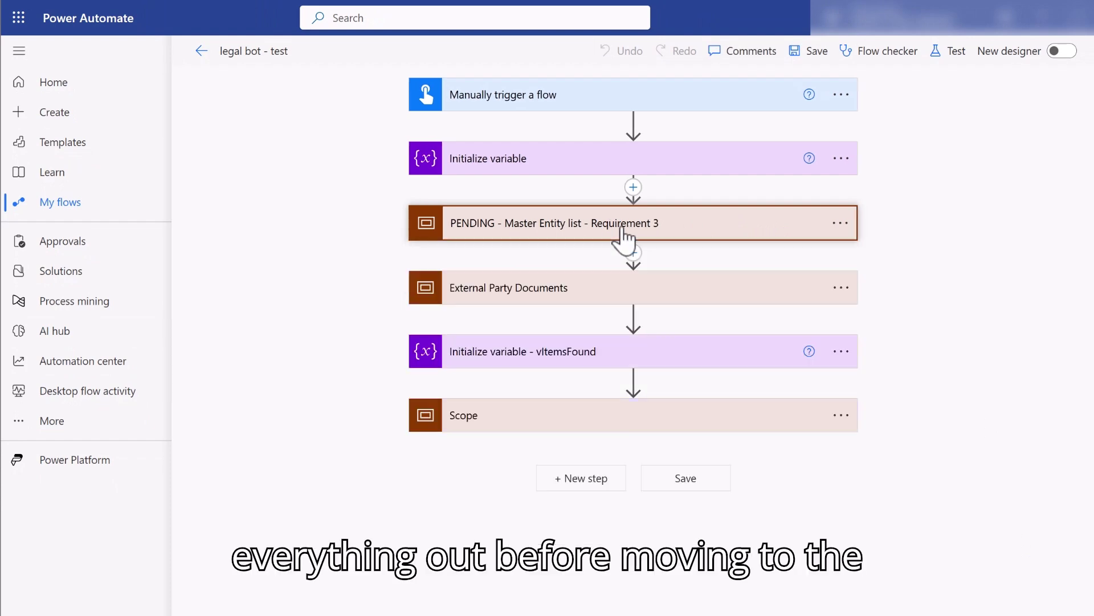
left_click(568, 302)
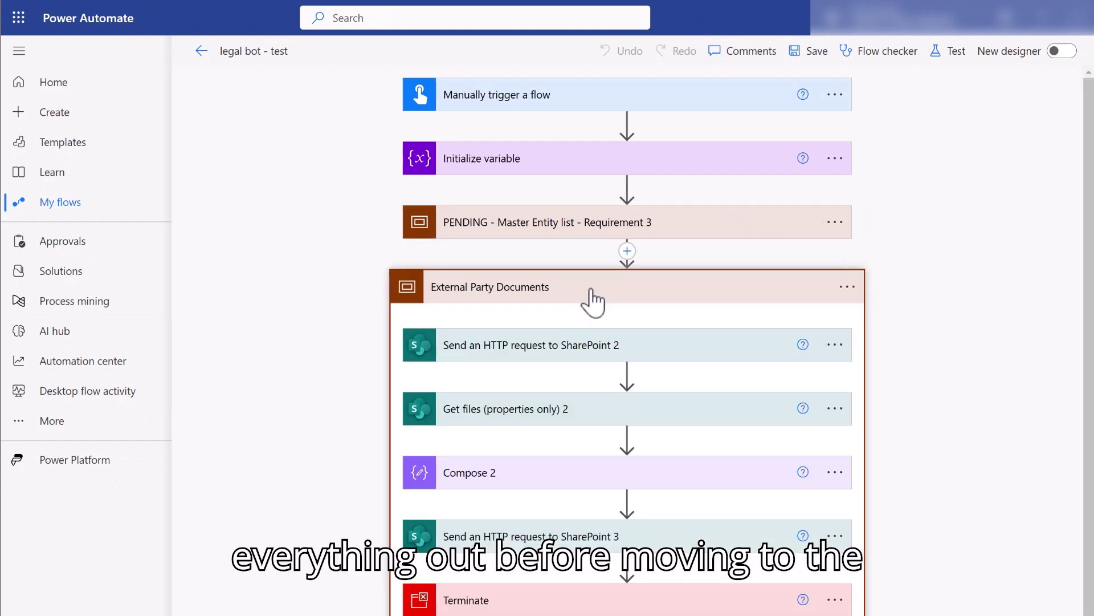
left_click_drag(593, 302, 619, 186)
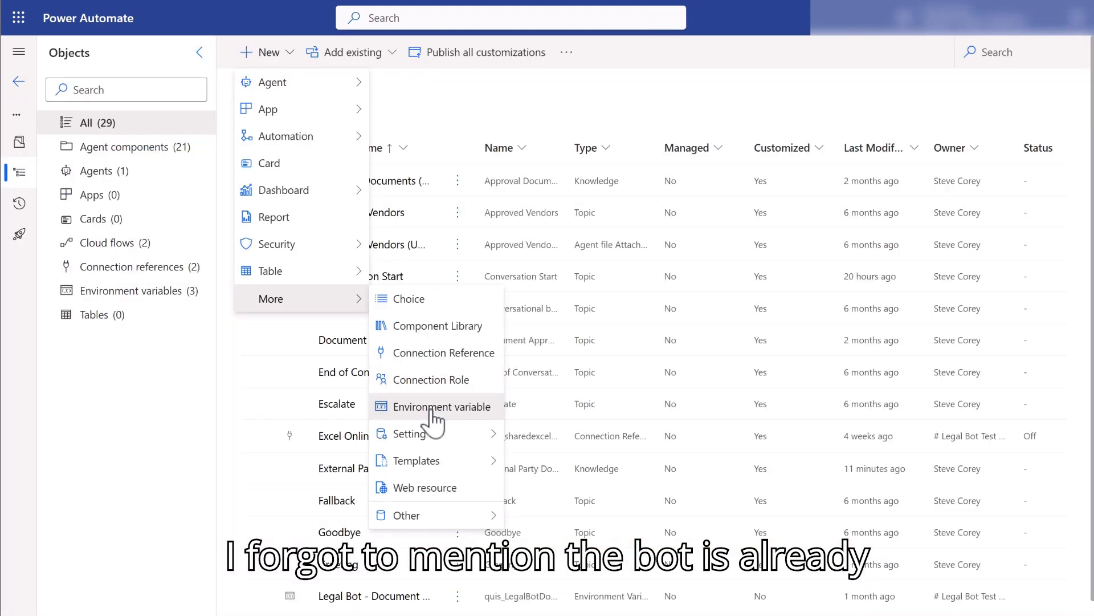
Add a Data source environment variable named Legal Bot - External Party Documents Library, using SharePoint, parameter type List and site Legal Bot - Corporate Site
left_click(433, 407)
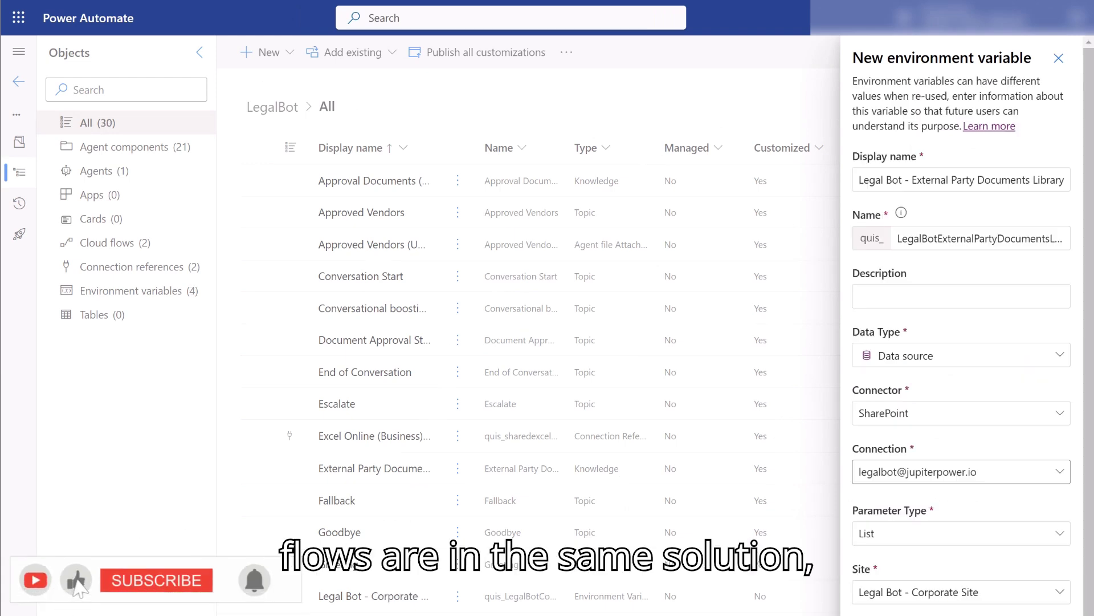
left_click(881, 613)
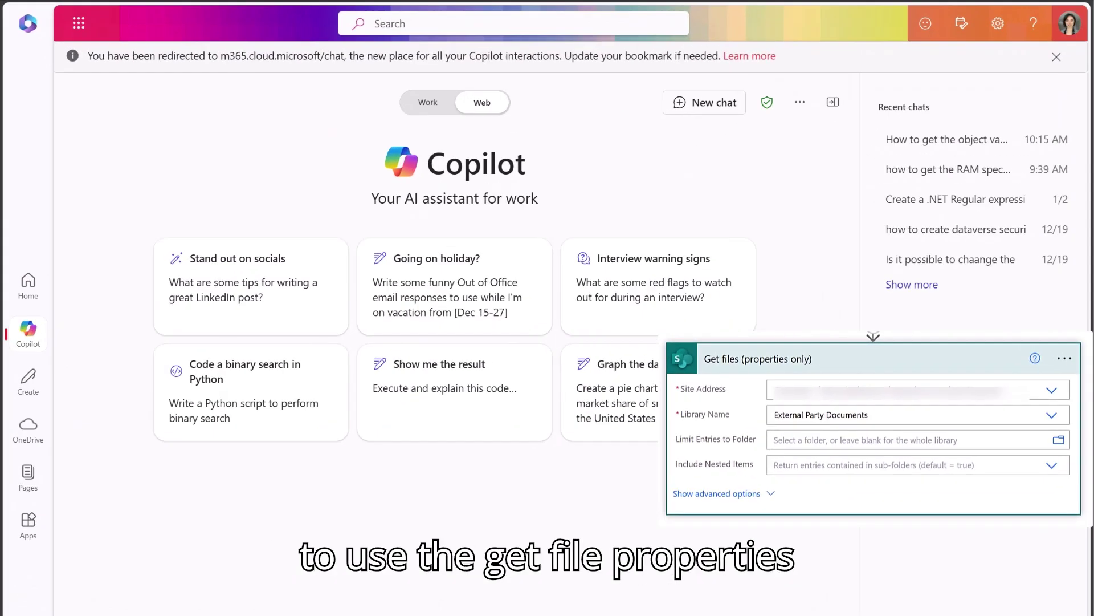
Switch to Microsoft 365 Copilot, ask how to filter by the file name, and read the answers on full and partial names
key("Return")
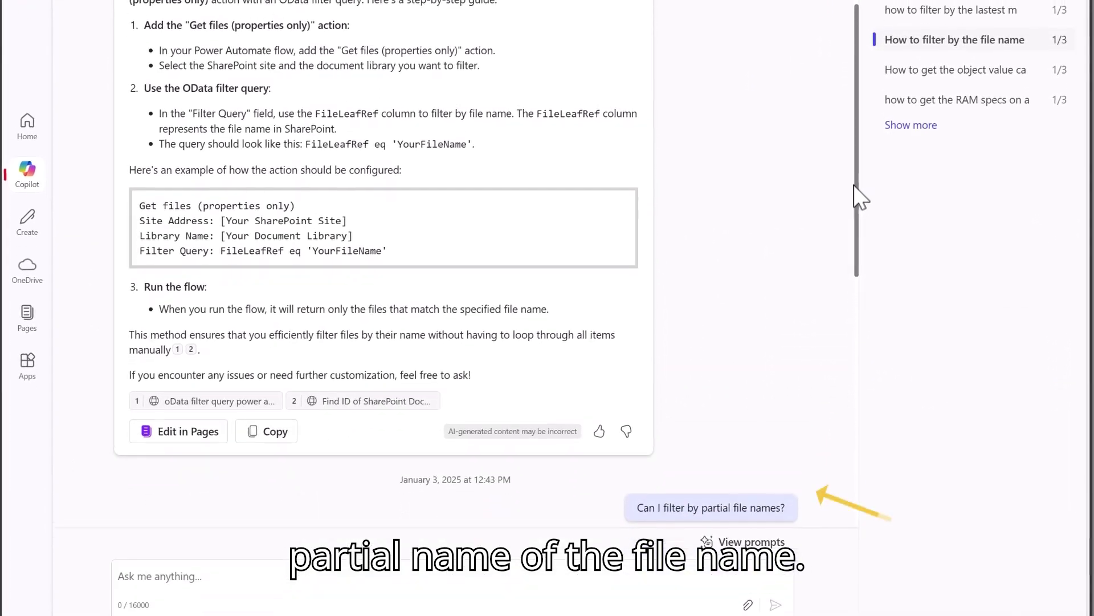
left_click_drag(858, 162, 871, 378)
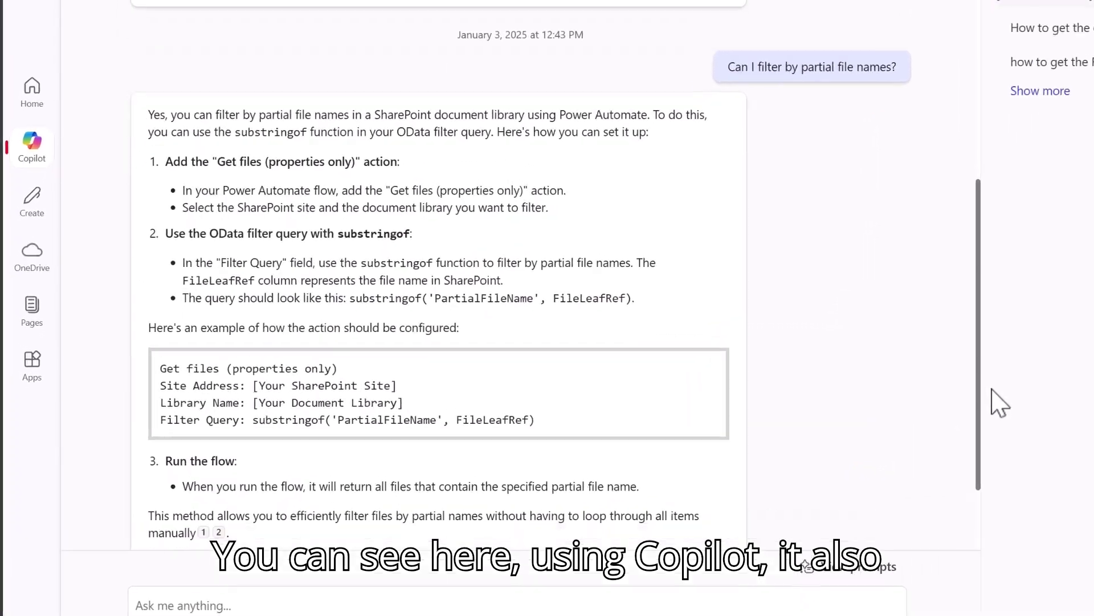
left_click_drag(991, 389, 995, 453)
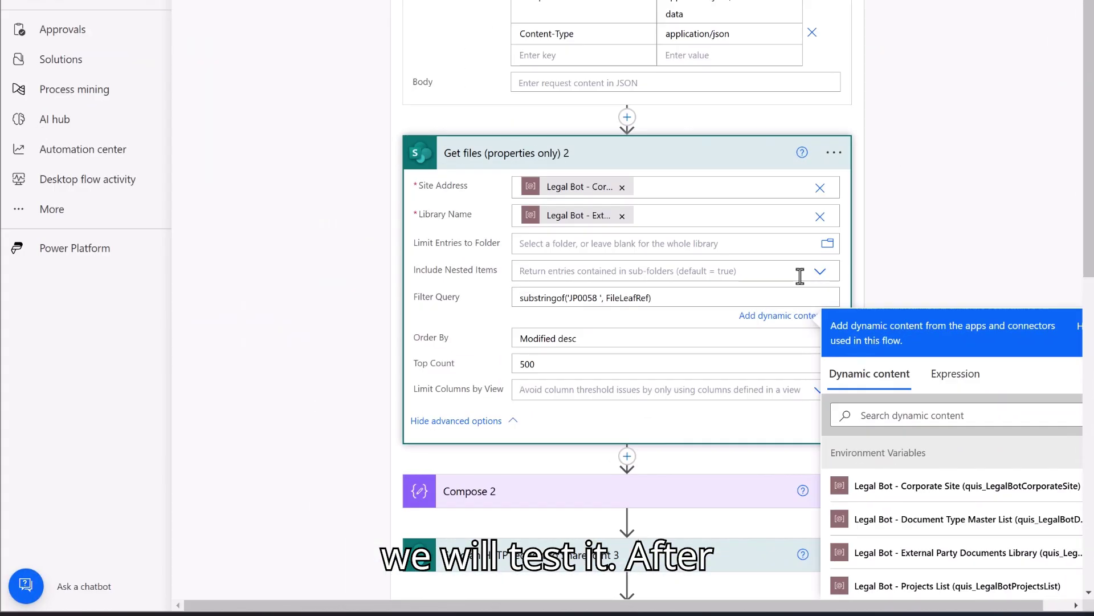
type("Tibbits")
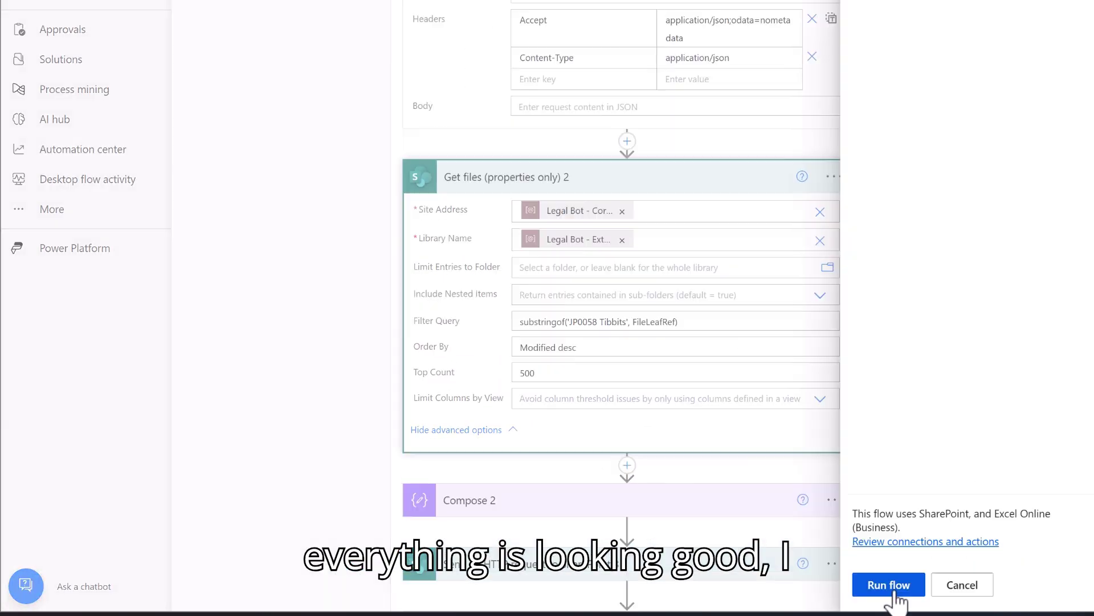
left_click(893, 584)
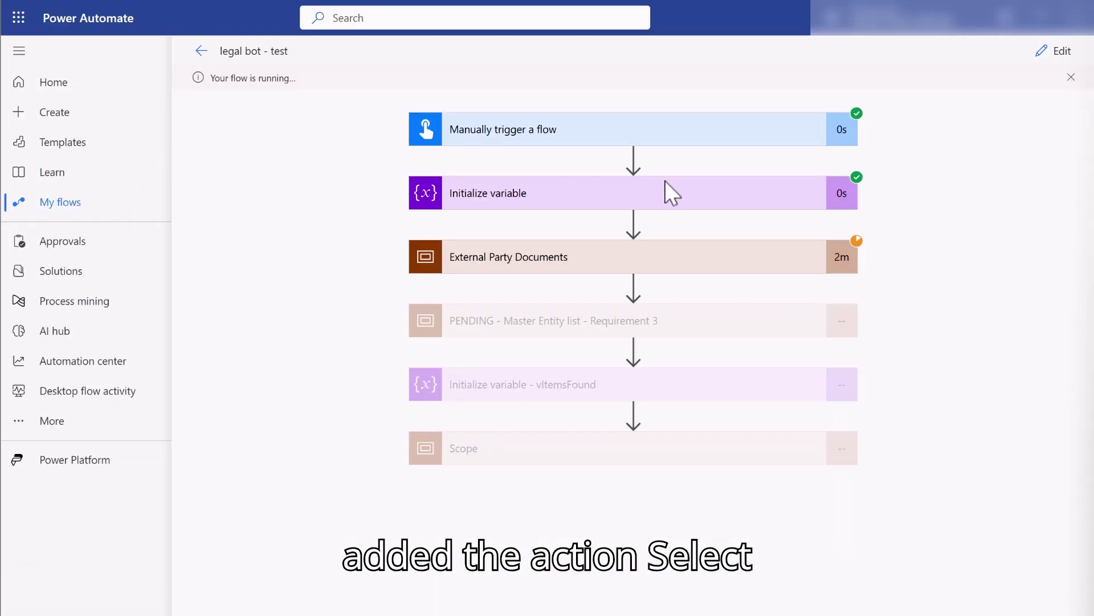
left_click(764, 251)
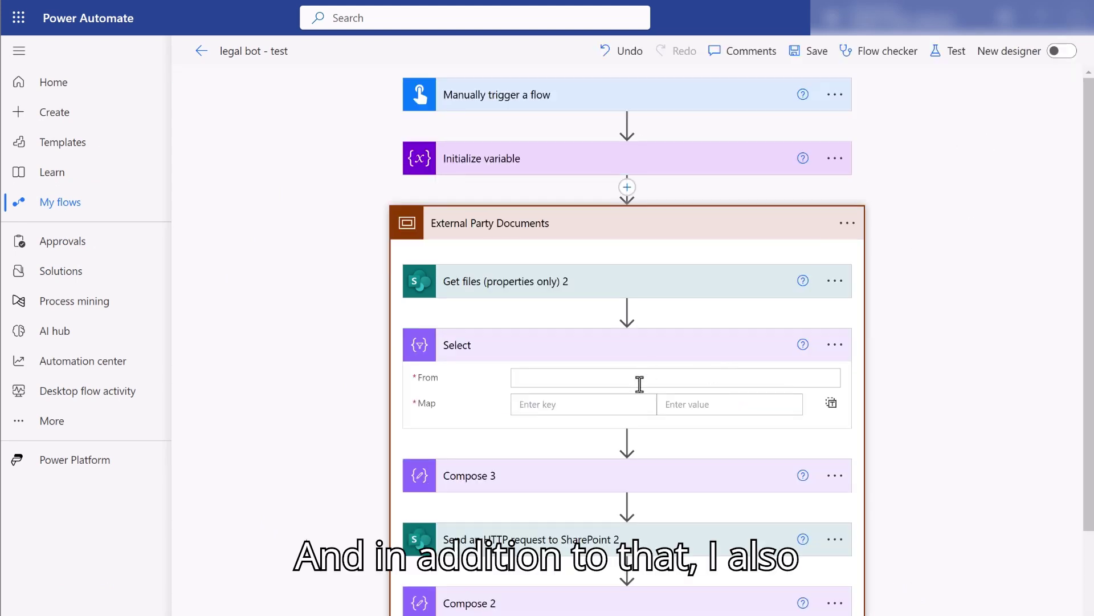
Use the Get files value list as the Select action's source and map the file properties, including Title, Document Type, View File and Link
left_click(640, 380)
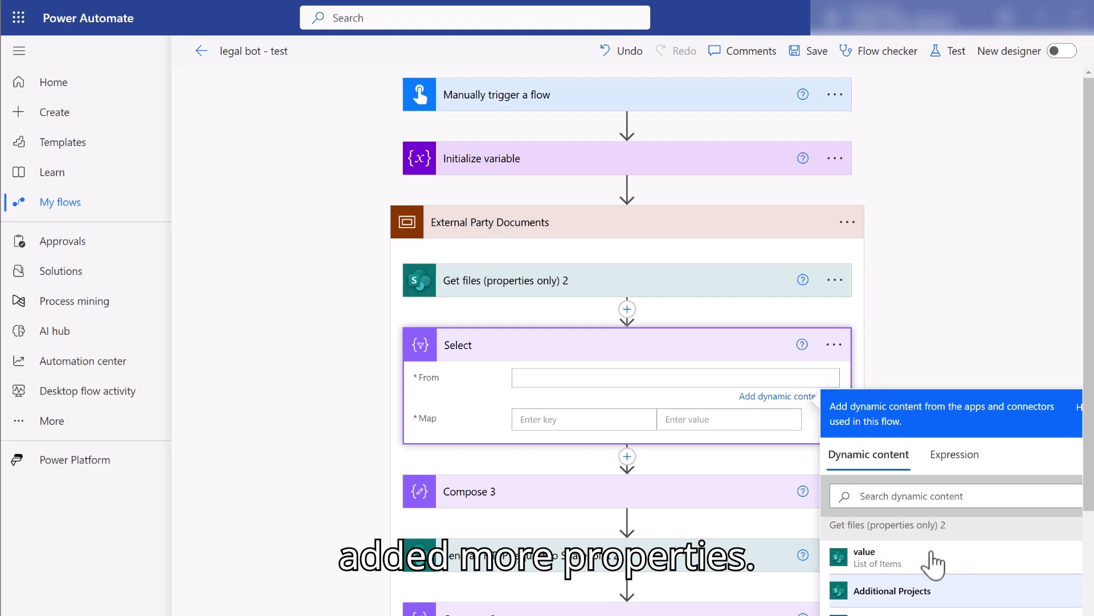
left_click(865, 553)
left_click(560, 427)
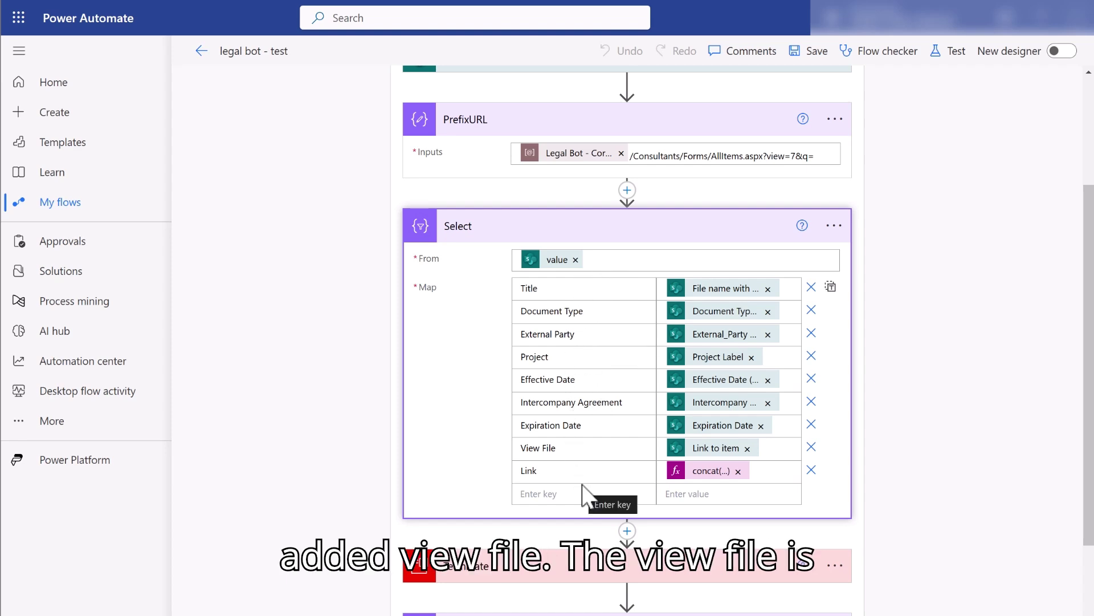
left_click(573, 450)
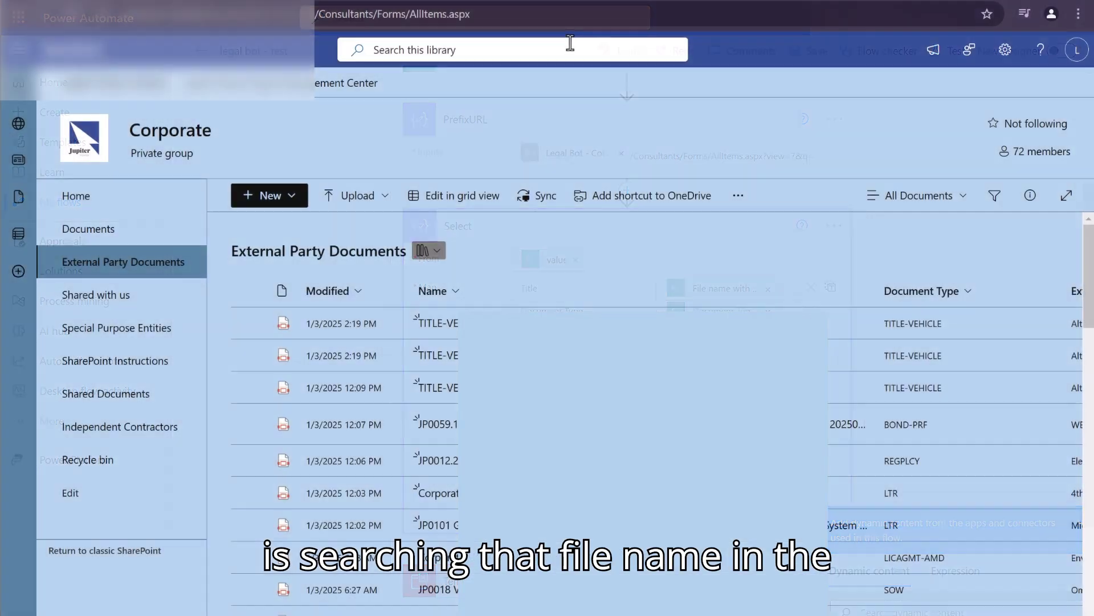
left_click(565, 49)
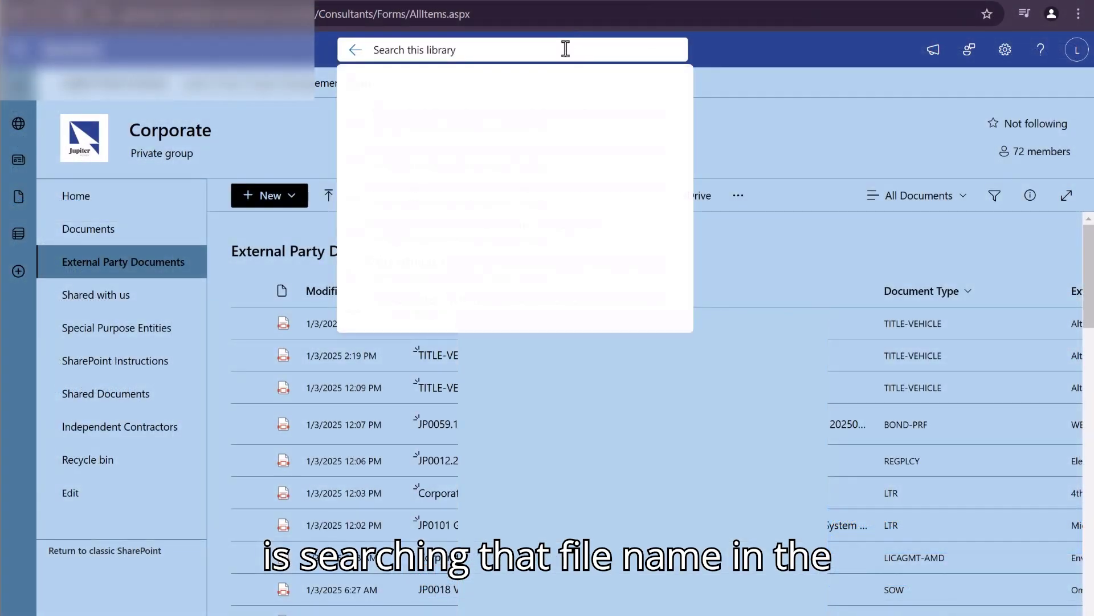
type("JP0058 Tibbits")
key("Return")
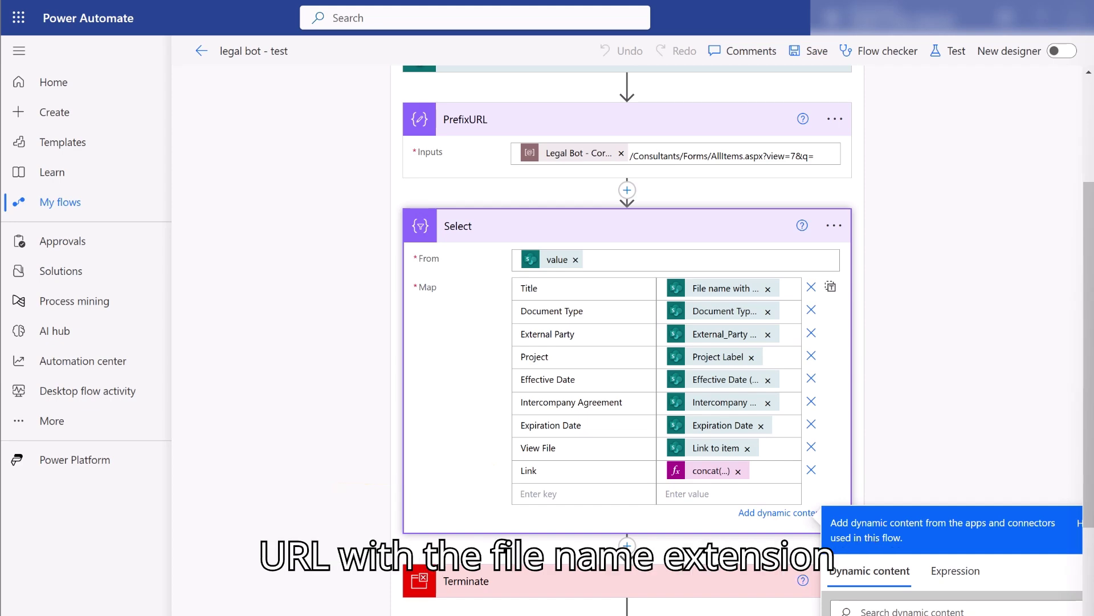
Back in Power Automate, examine the concat expression mapped to Link in the Select action, reading through its PrefixURL and uriComponent parts
left_click(710, 471)
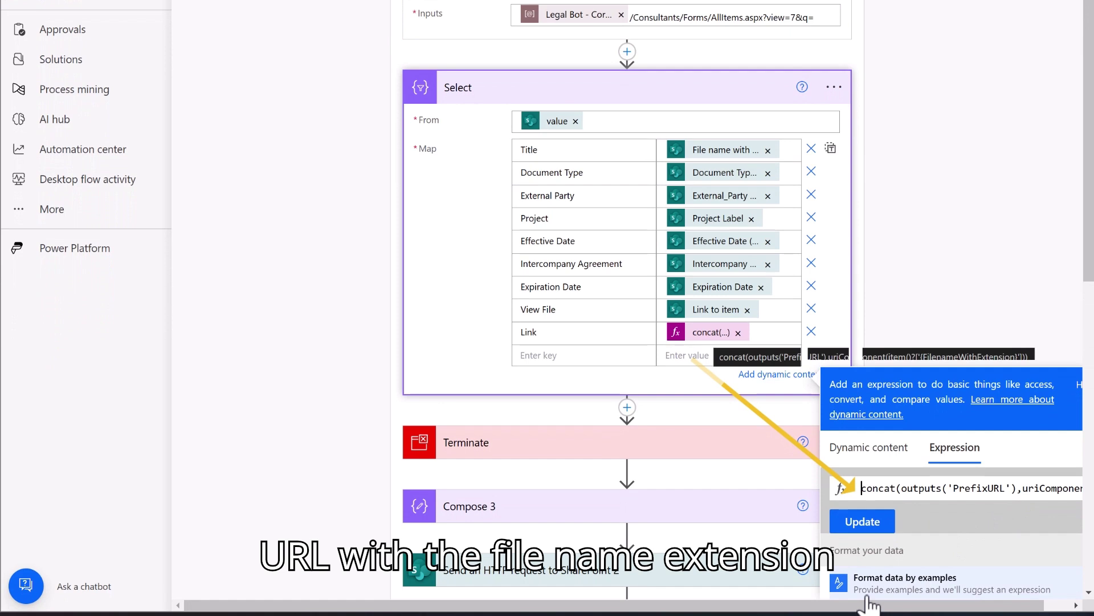
left_click_drag(864, 605, 896, 606)
left_click(1007, 490)
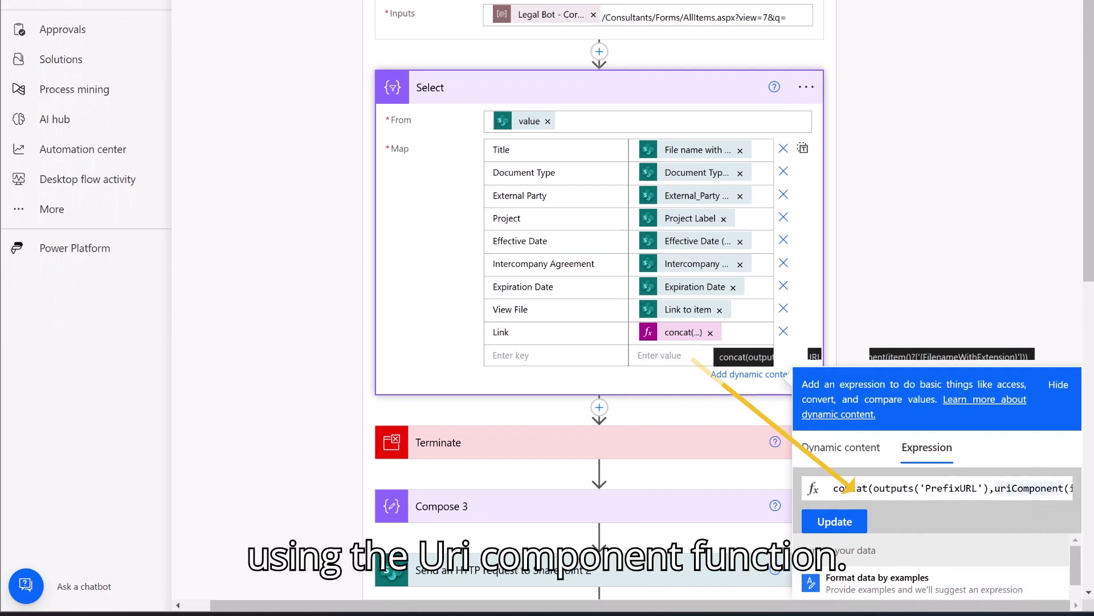
key("Right")
key("Right")
key("Right")
key("Right")
key("Right")
key("Right")
key("Right")
key("Right")
key("Right")
key("Right")
key("Right")
key("Right")
key("Right")
key("Right")
key("Right")
key("Right")
key("Right")
key("Right")
key("Right")
key("Right")
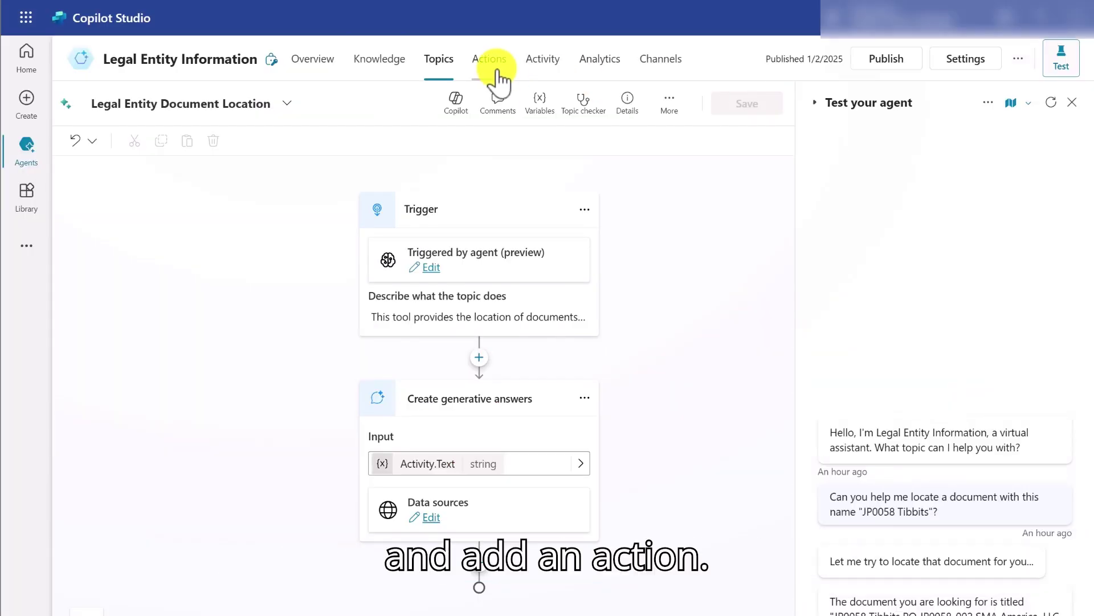
In Copilot Studio, create a new flow as an action for the Legal Entity Information agent, saving it while switching to the classic designer
left_click(490, 62)
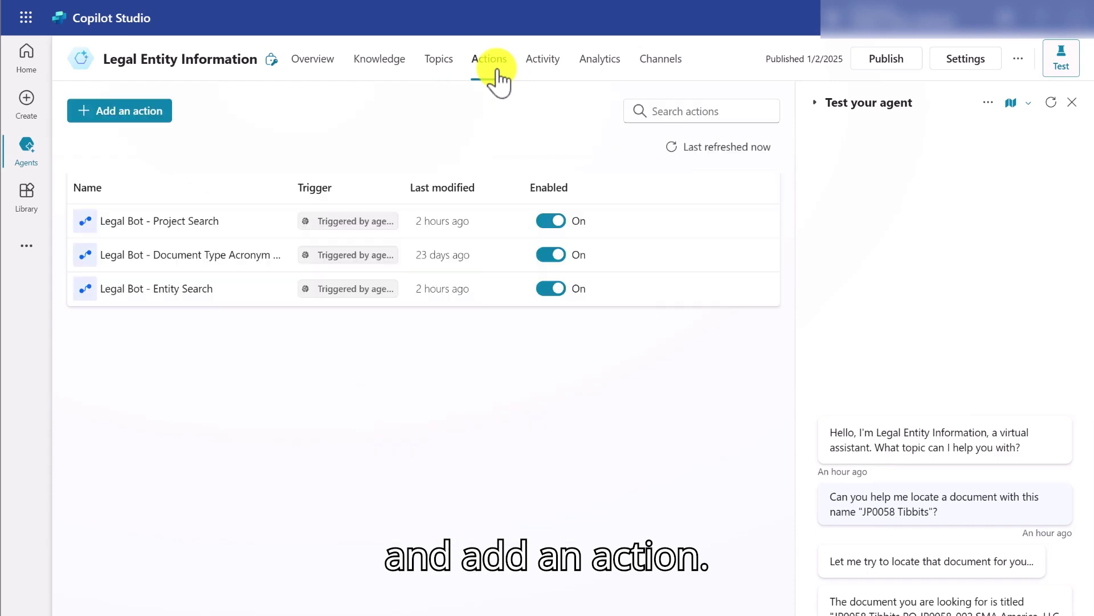
left_click(90, 114)
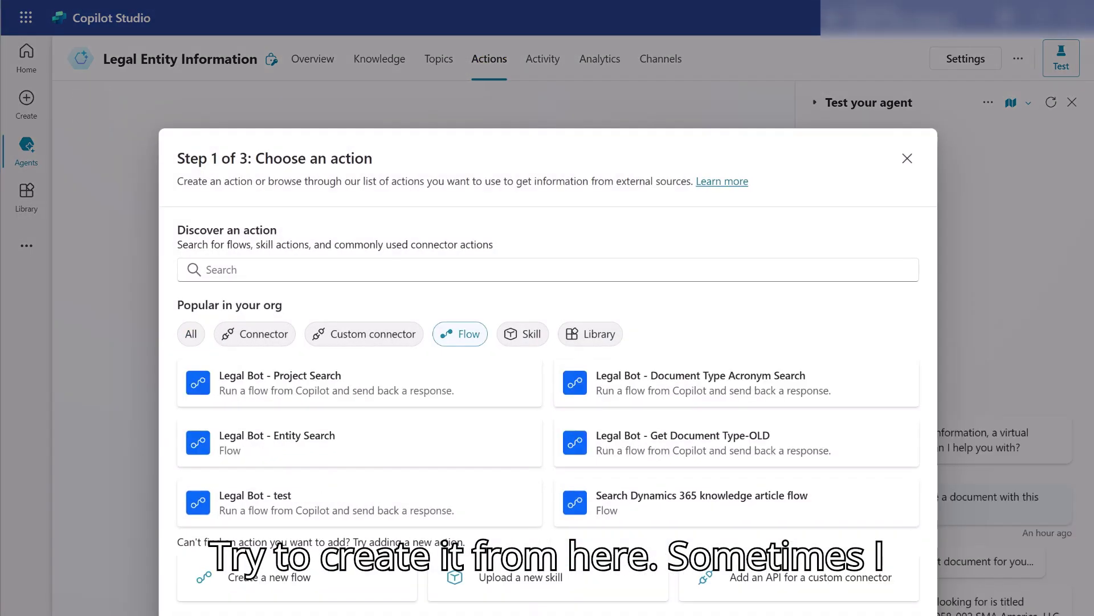
left_click(356, 595)
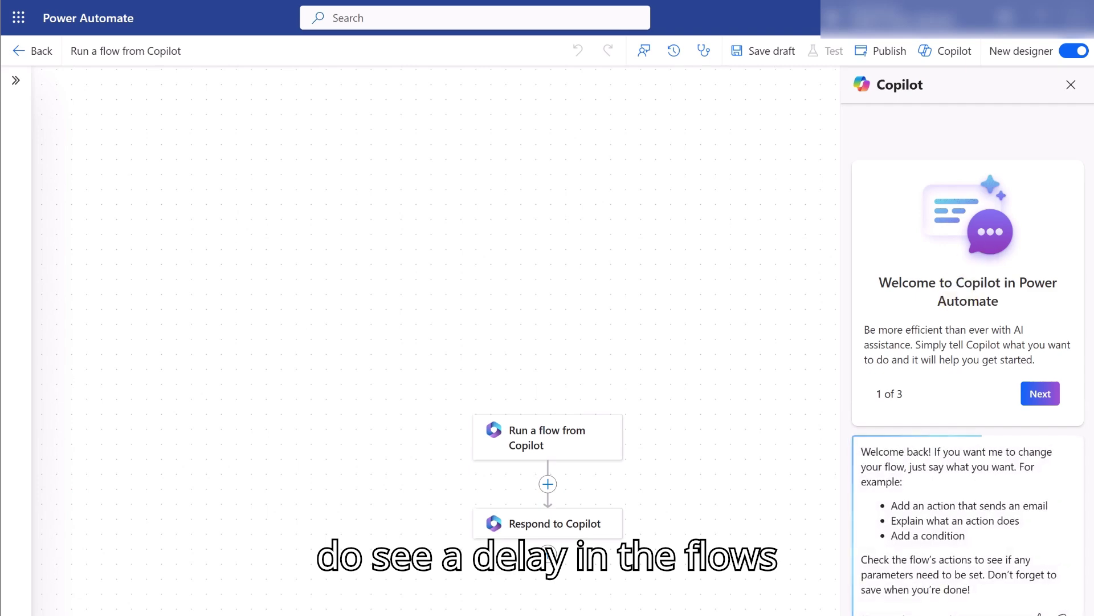
left_click(1065, 54)
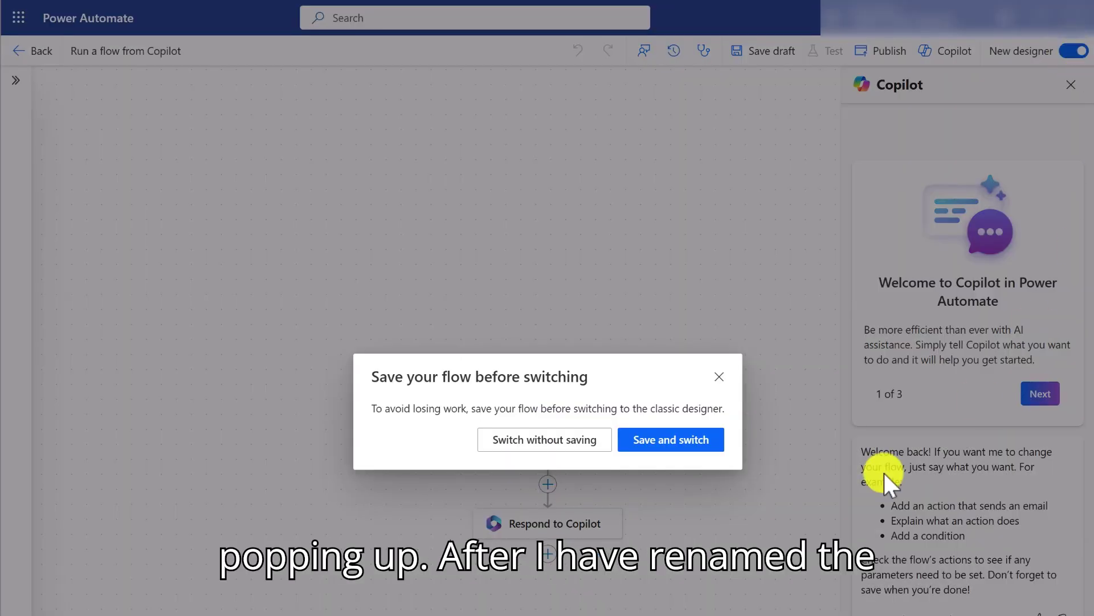
left_click(692, 447)
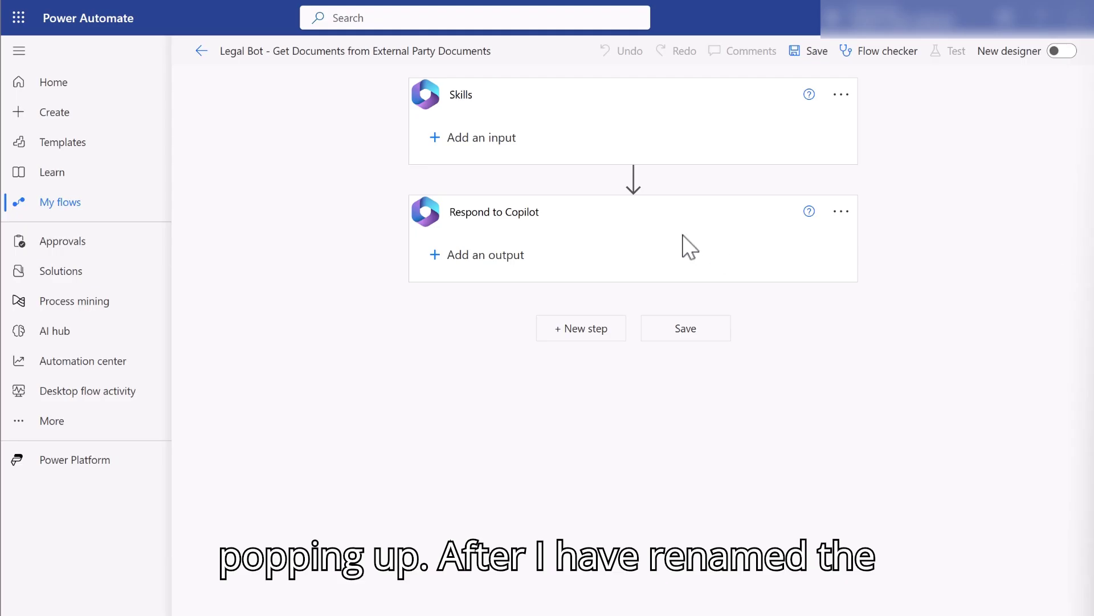
Insert a copied action from the clipboard between the Skills trigger and Respond to Copilot
left_click(634, 177)
left_click(652, 197)
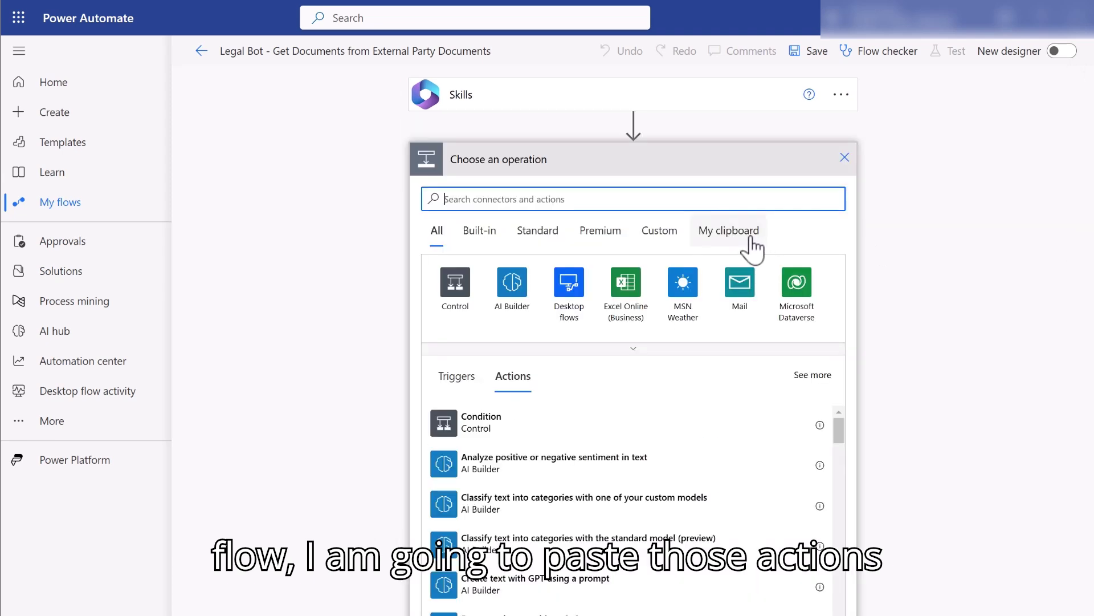
left_click(746, 236)
left_click(578, 267)
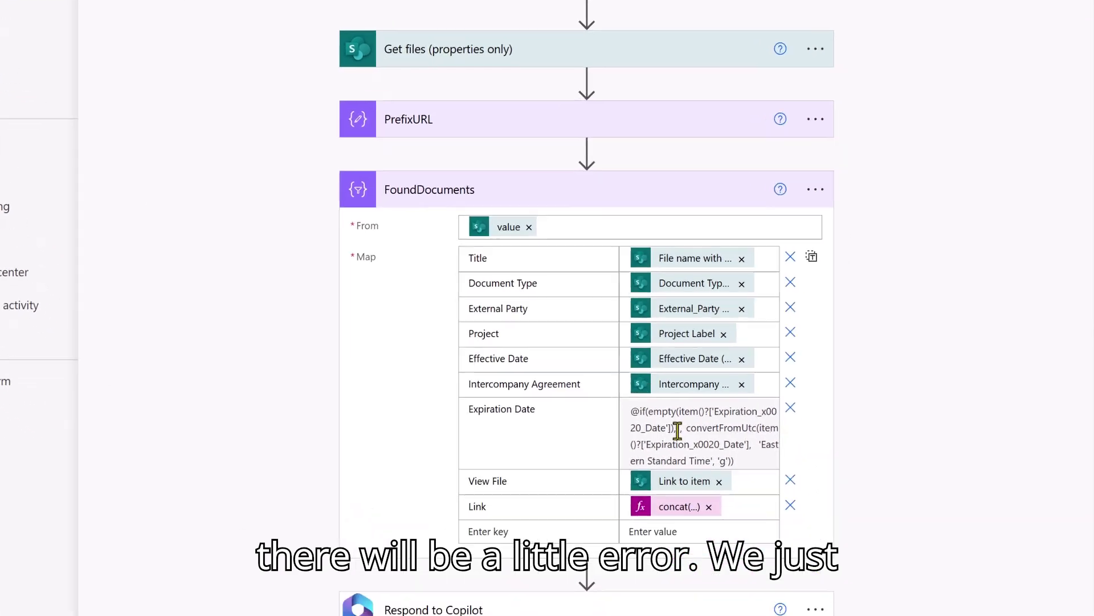
Add the missing empty string '' to the Expiration Date if expression in FoundDocuments and toggle Map to text mode and back
left_click_drag(650, 371, 660, 370)
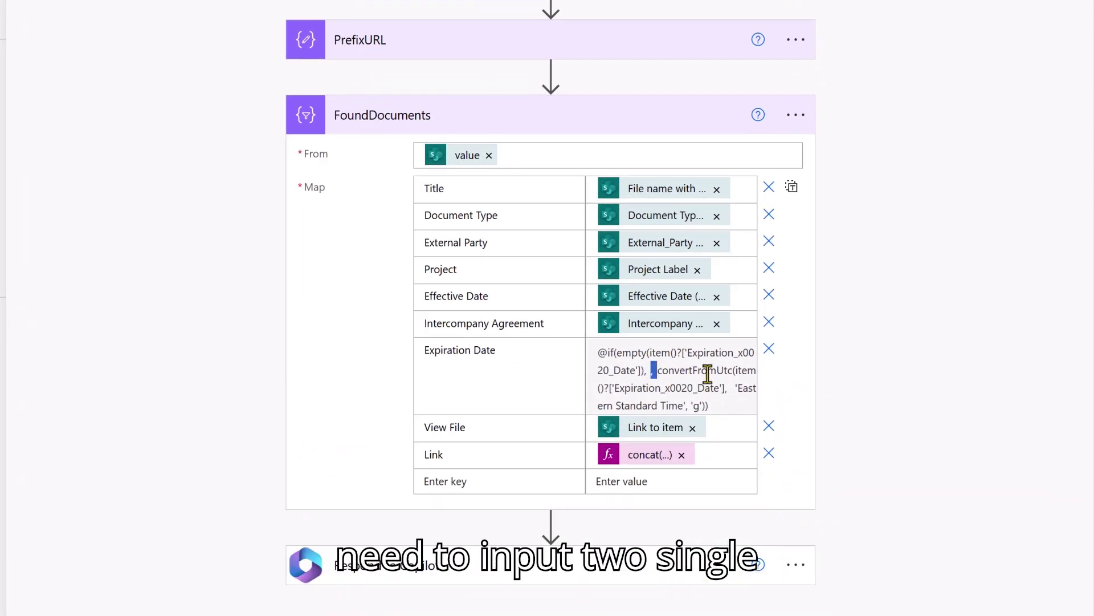
type("'',")
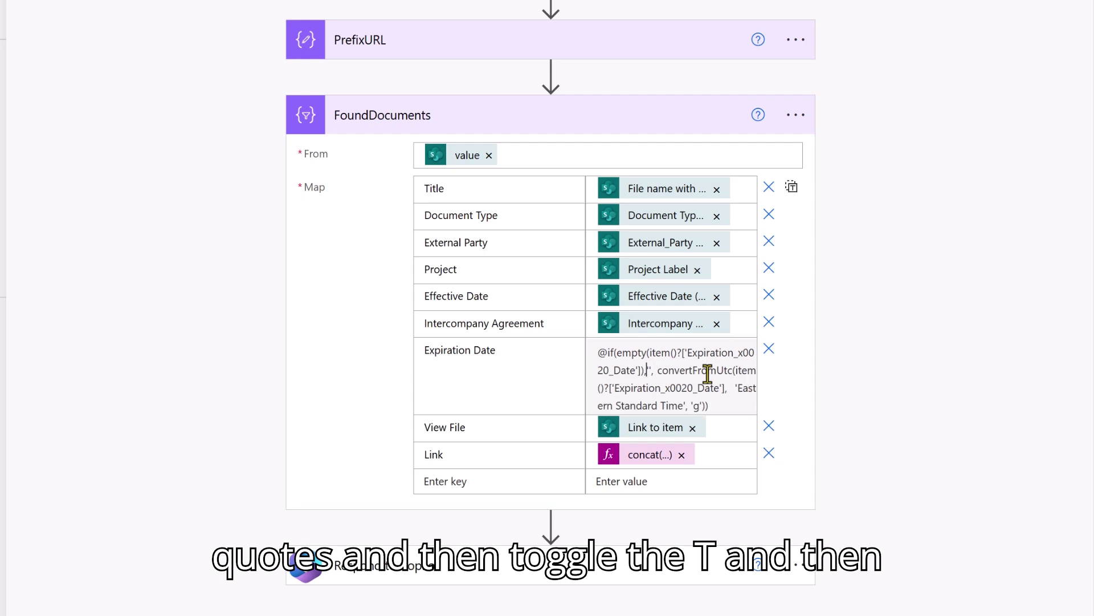
left_click(791, 188)
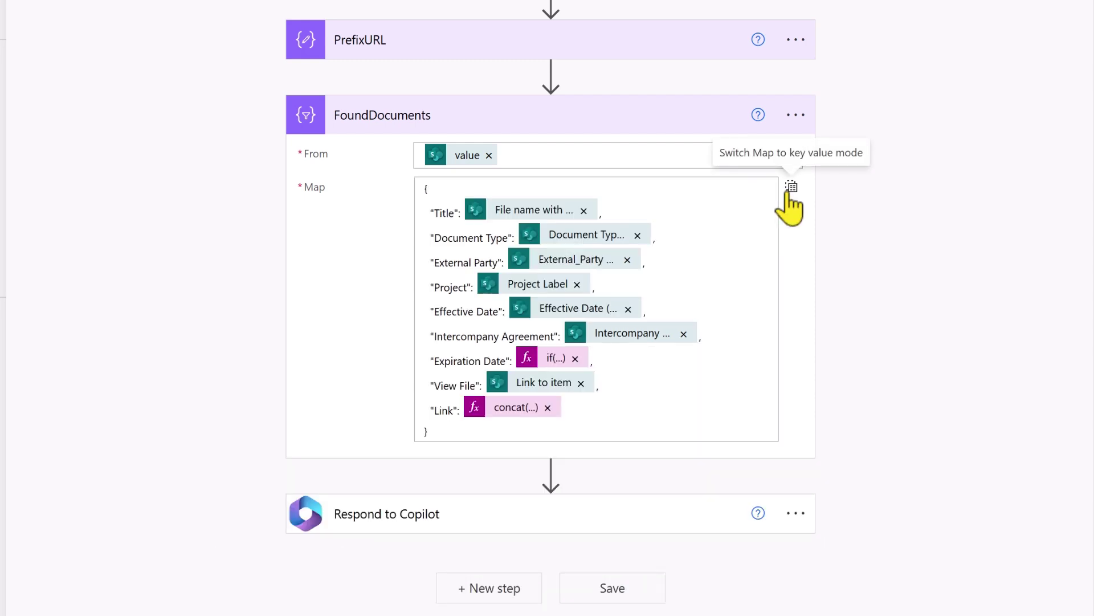
left_click(792, 188)
Add a text input named File Name to the Skills trigger
scroll(489, 114, "up", 5)
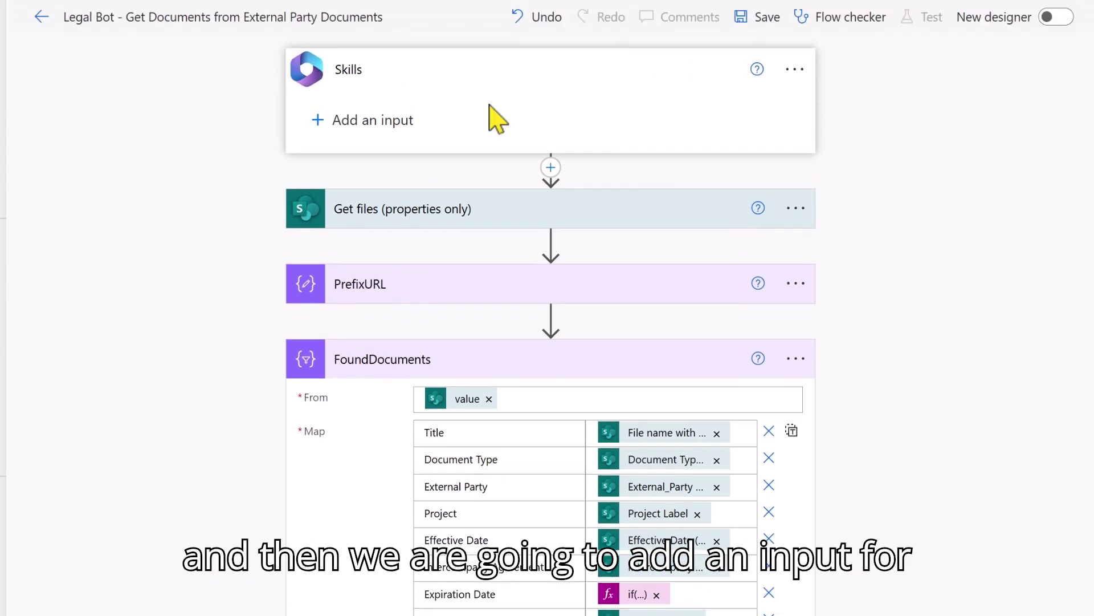
left_click(340, 122)
left_click(323, 160)
type("File N")
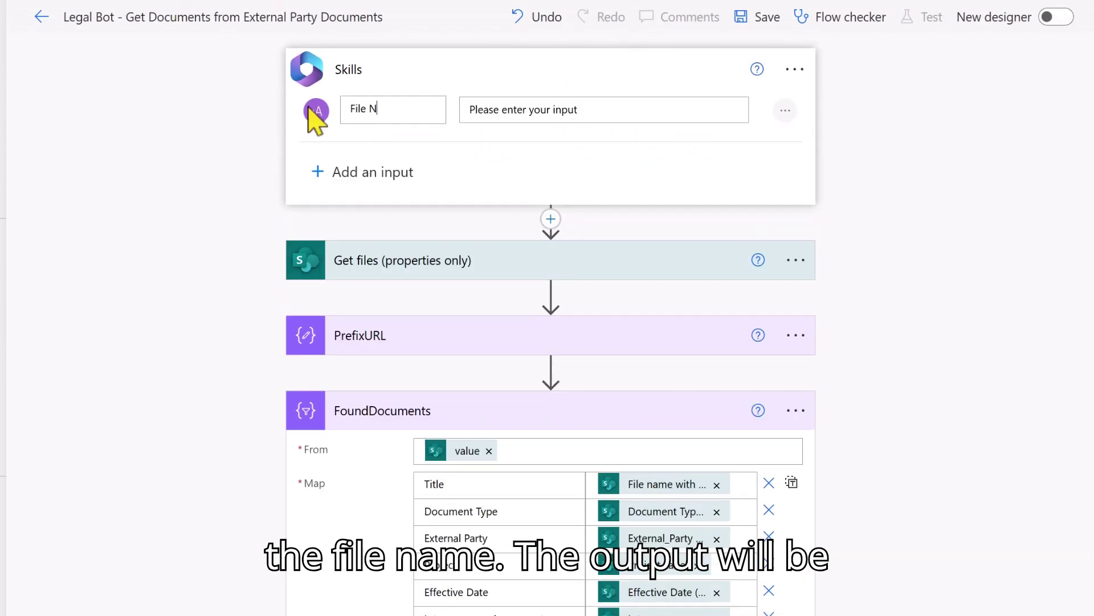
type("ame")
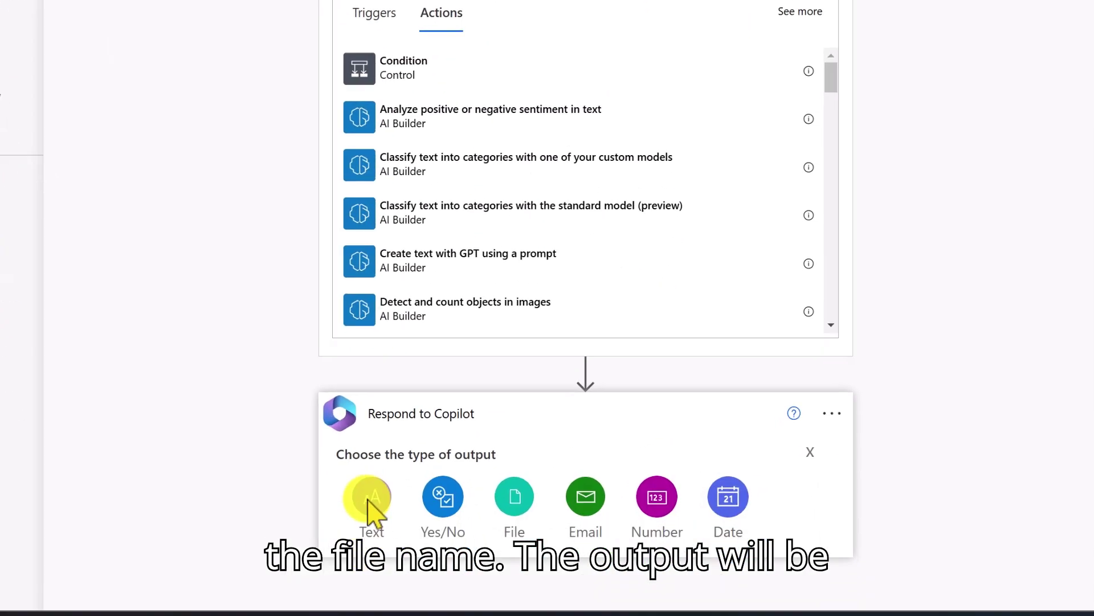
Add a text output named FoundDocs to the Respond to Copilot action
left_click(366, 501)
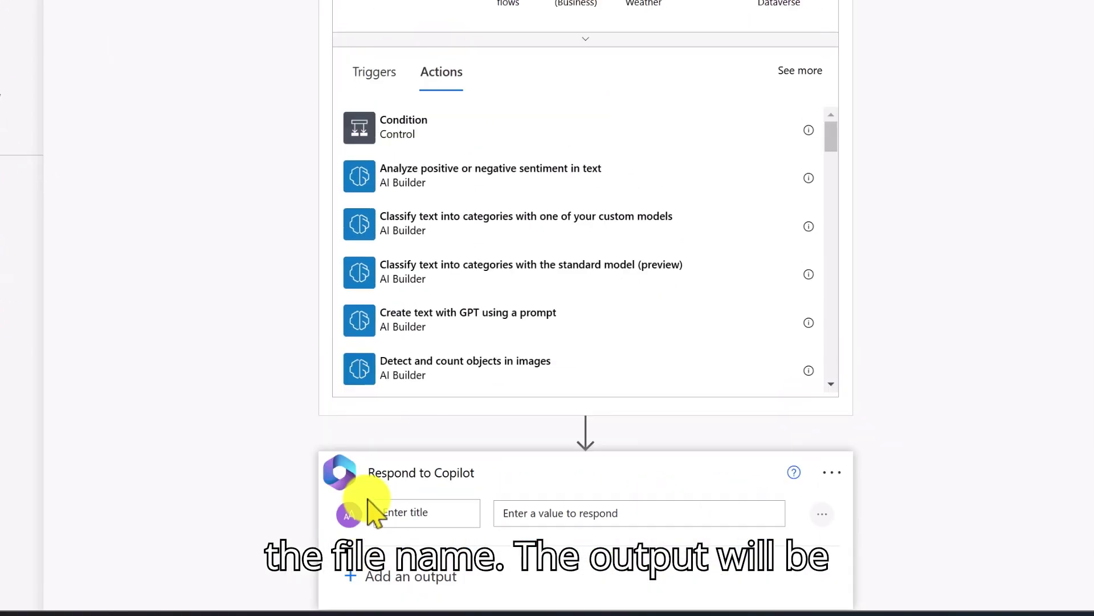
scroll(1021, 366, "down", 1)
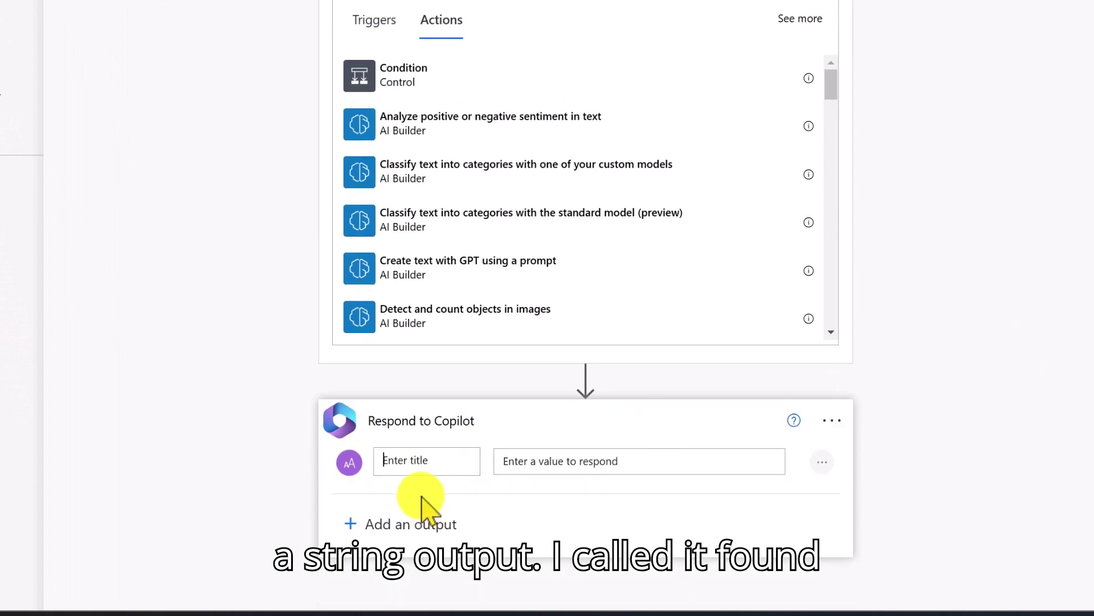
type("Found")
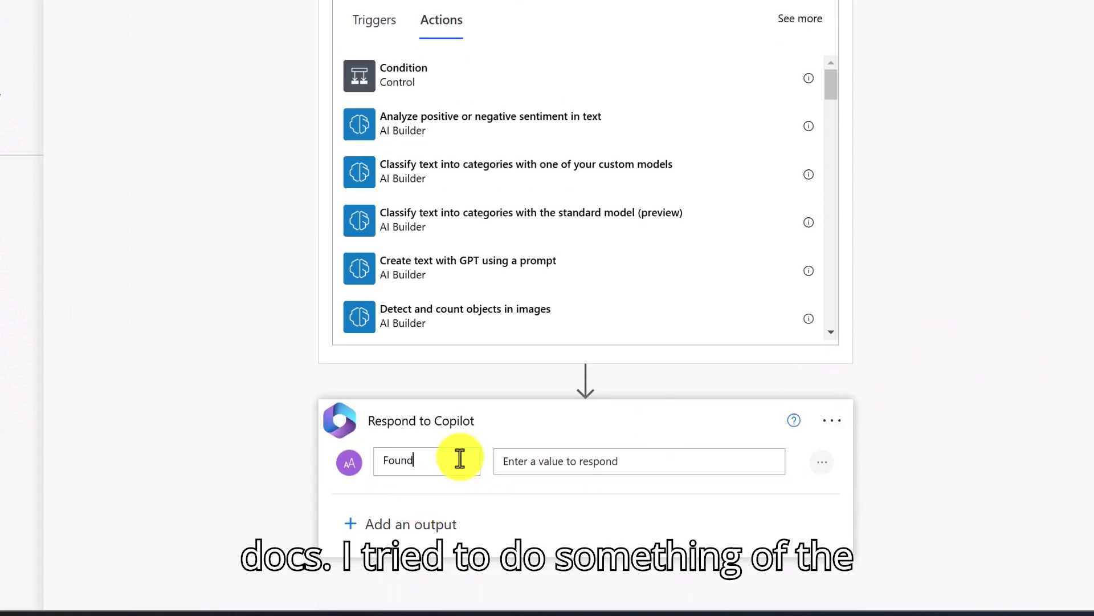
type("Docs")
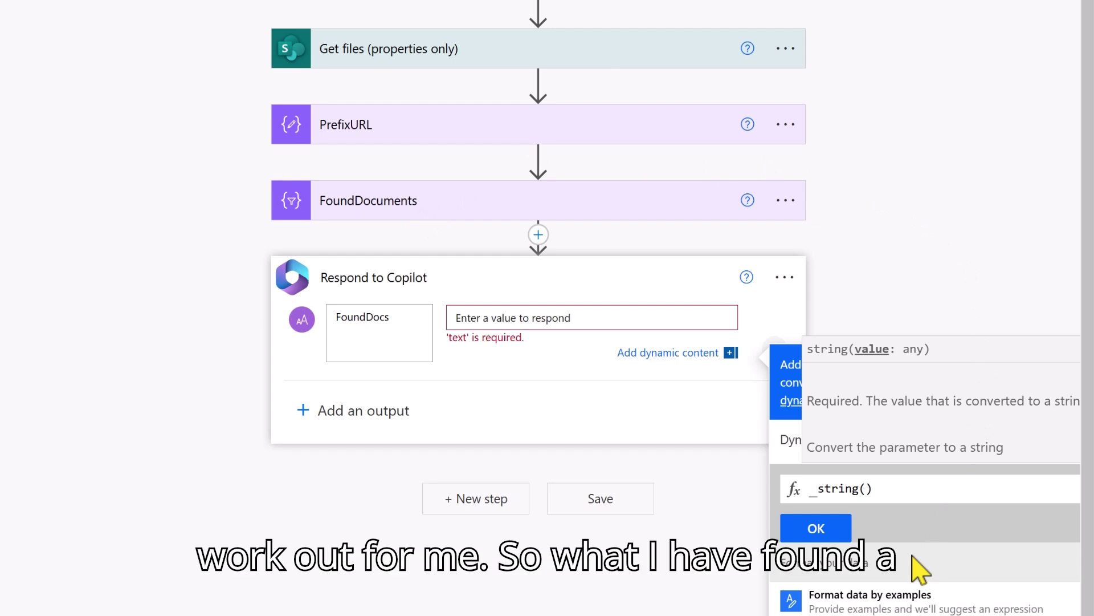
Insert a Compose action named Output holding the FoundDocuments output before Respond to Copilot and use its Outputs as the FoundDocs value
left_click(539, 235)
left_click(577, 269)
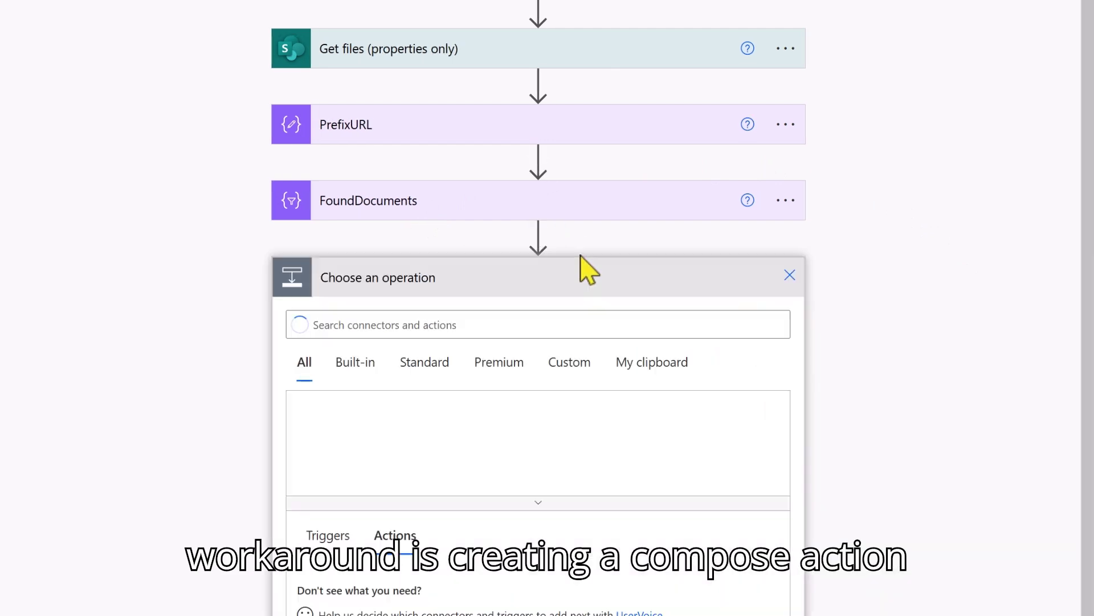
type("compose")
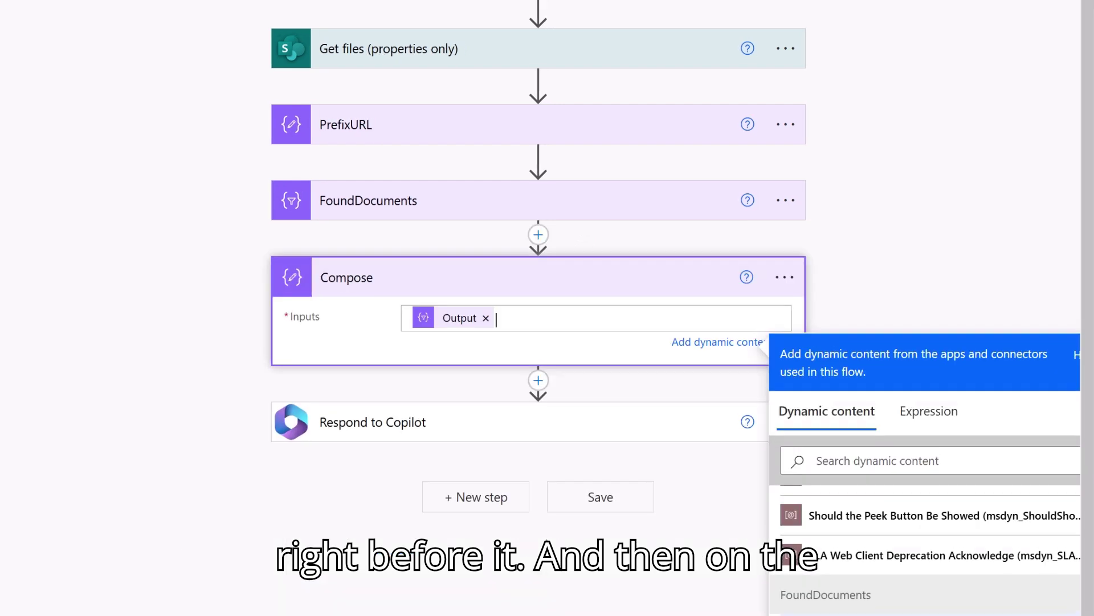
left_click(784, 278)
left_click(919, 313)
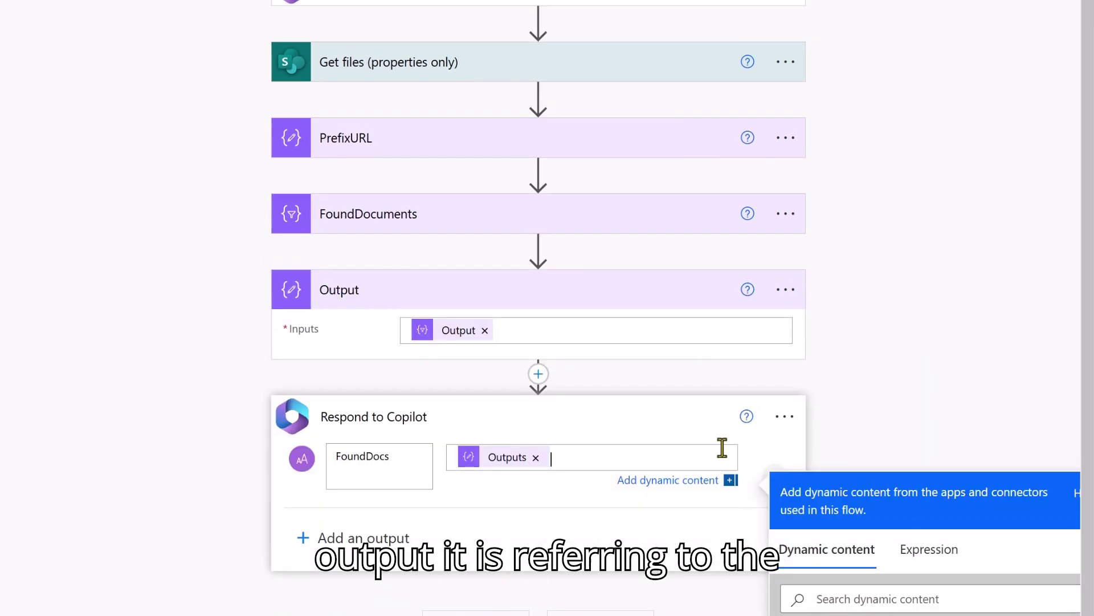
Save the flow and check that the Get files filter query uses the trigger's File Name input
scroll(835, 69, "up", 3)
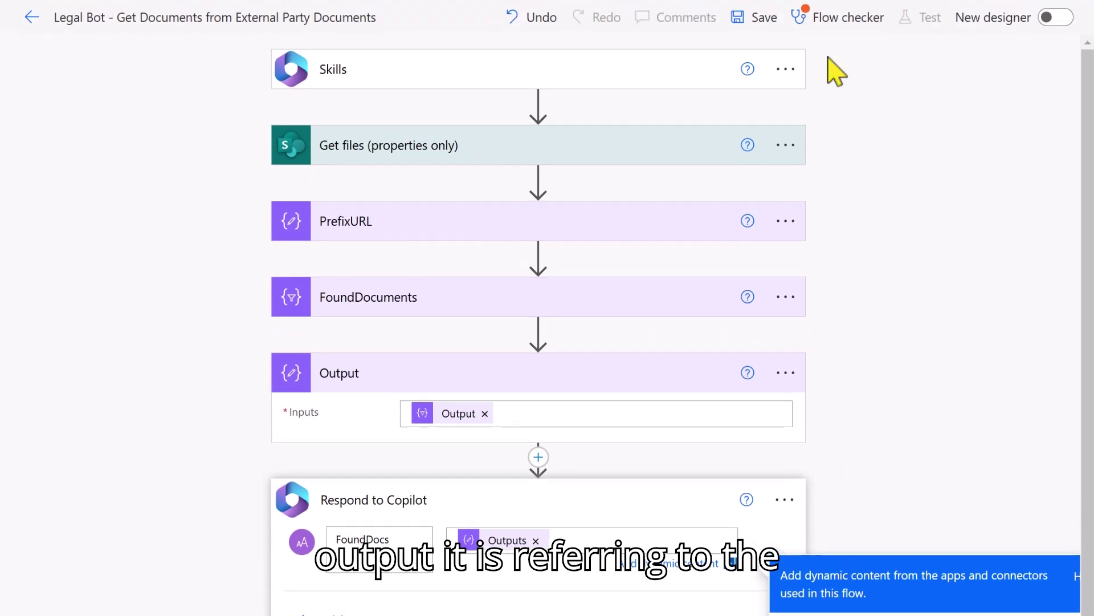
left_click(754, 22)
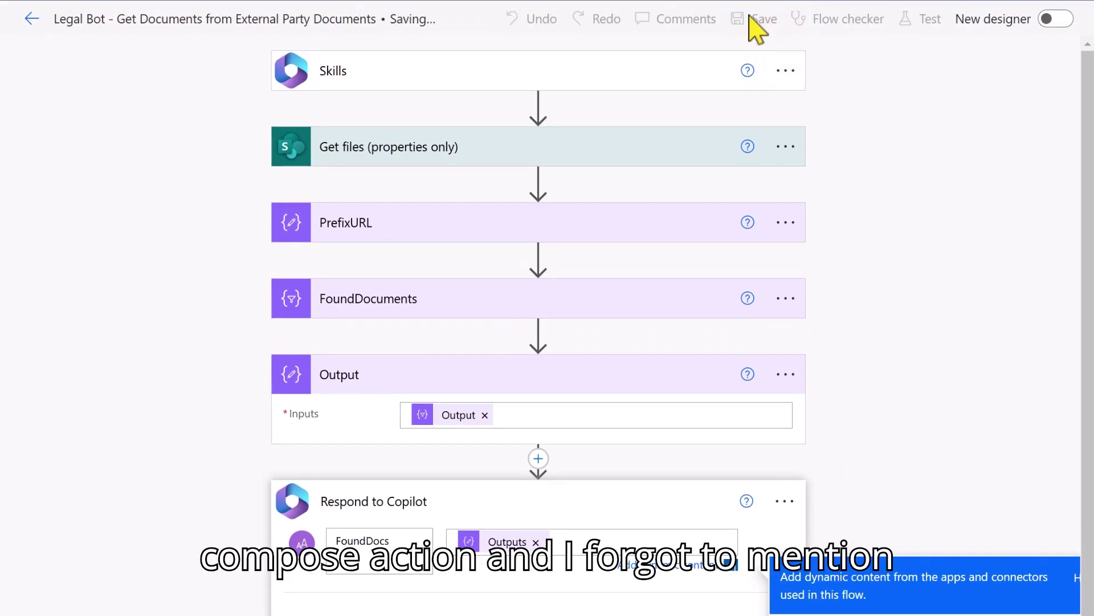
left_click(406, 150)
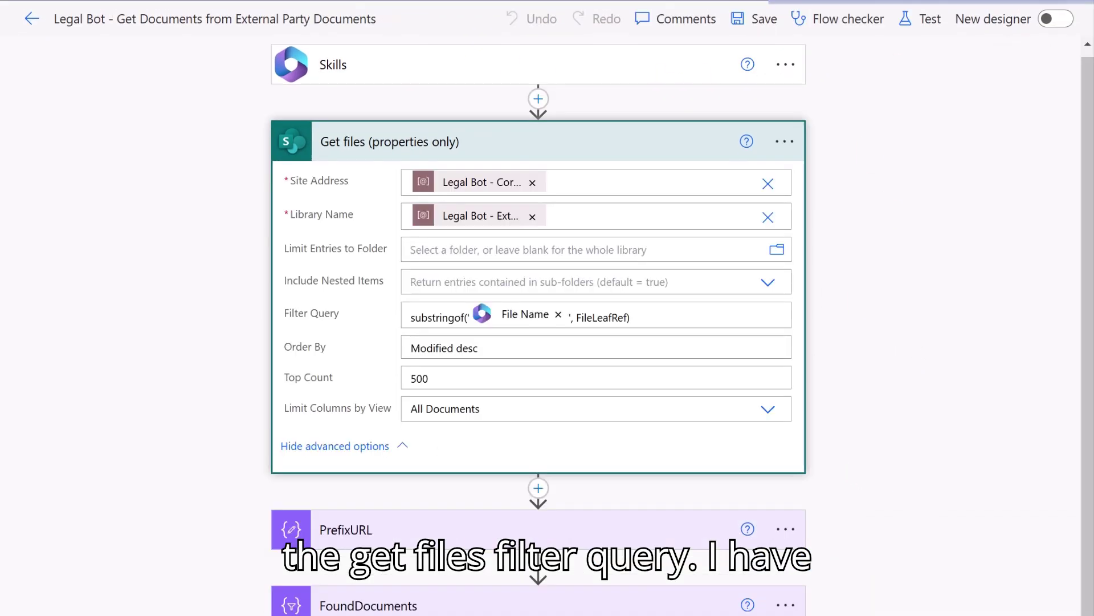
left_click(684, 317)
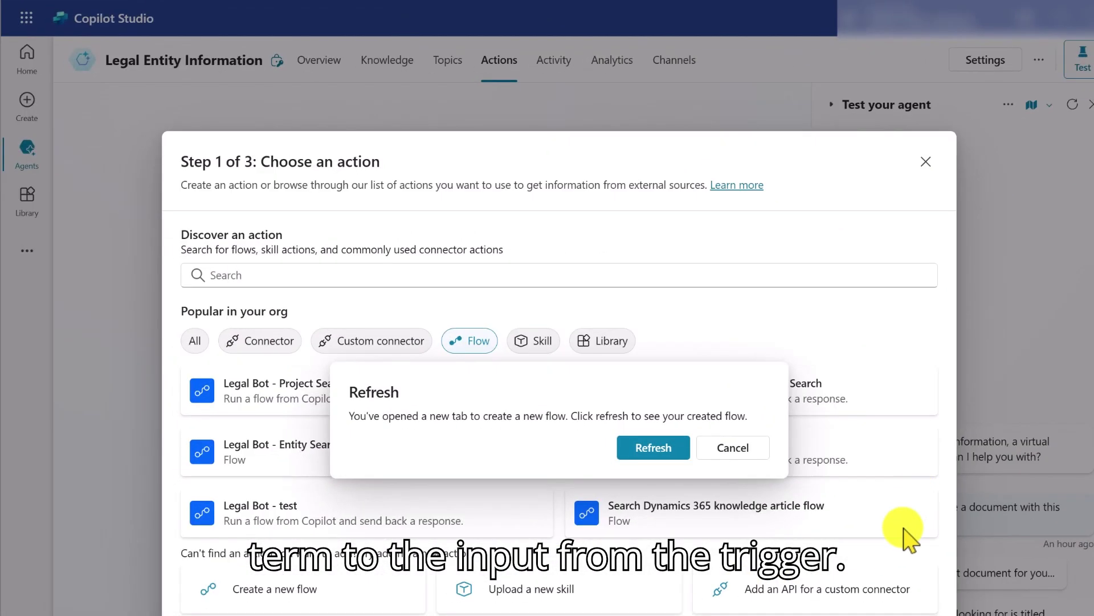
In Copilot Studio, refresh the action list and choose the flow Legal Bot - Get Documents from External Party Documents as the action
left_click(679, 441)
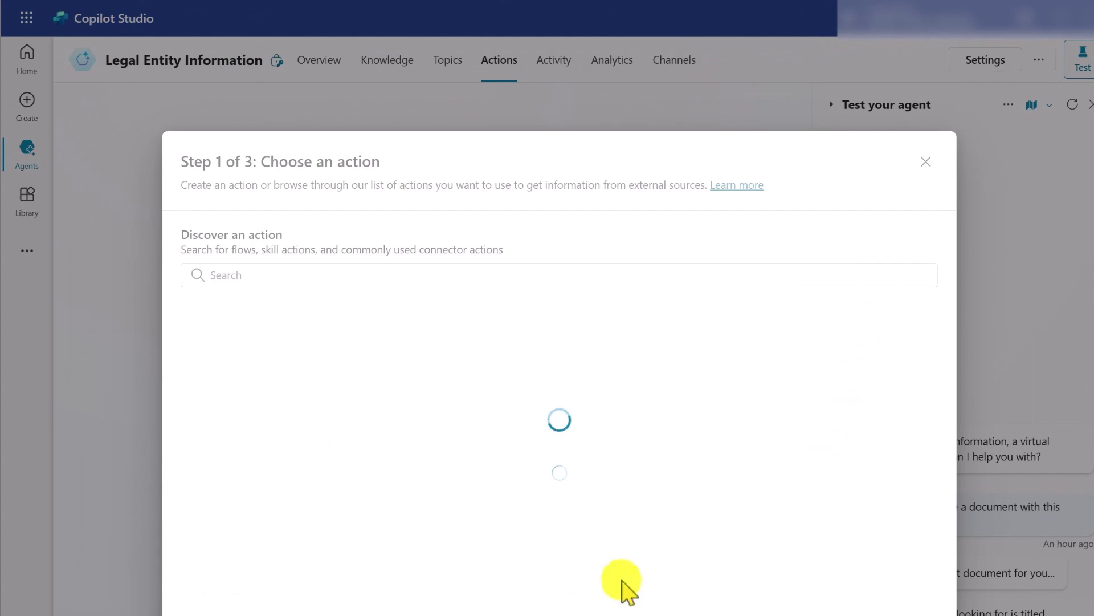
left_click(433, 513)
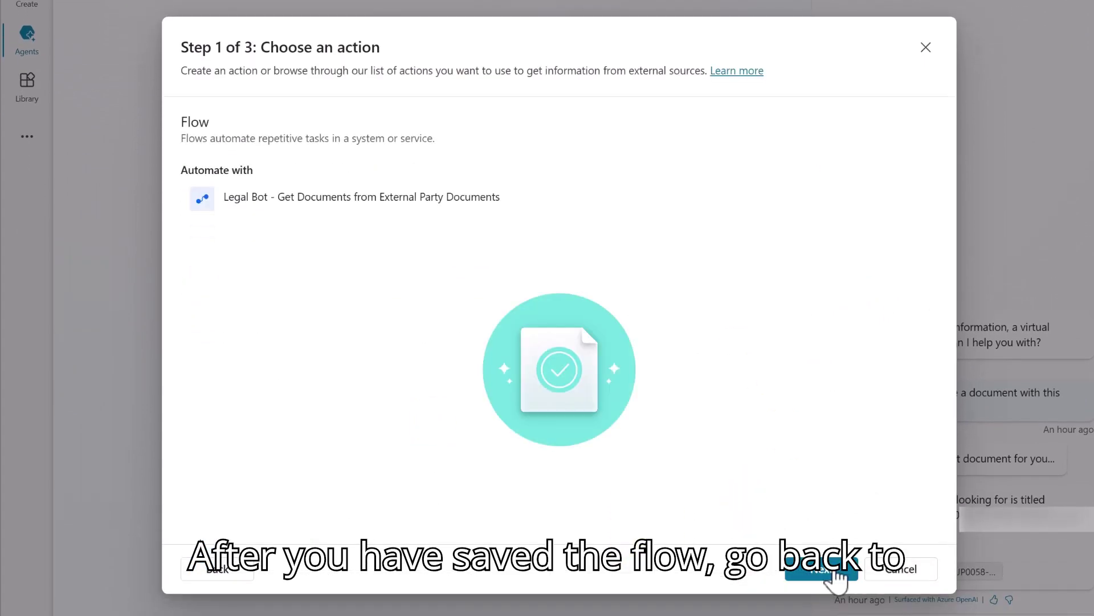
left_click(821, 569)
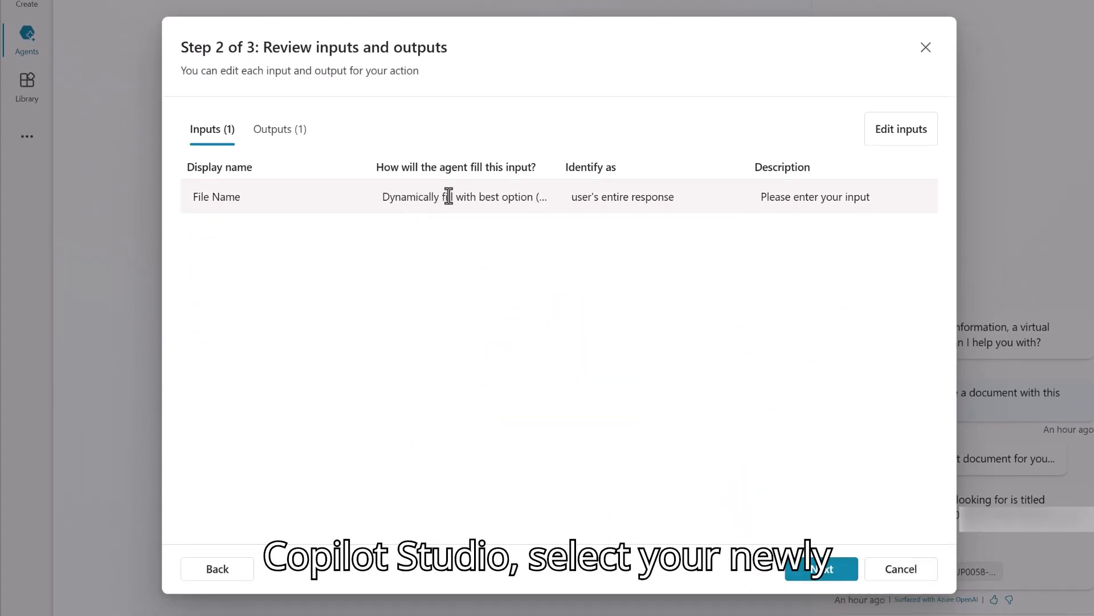
Set the File Name input's description to "The document file name used to search the files in the External Party Documents library from SharePoint."
left_click(901, 129)
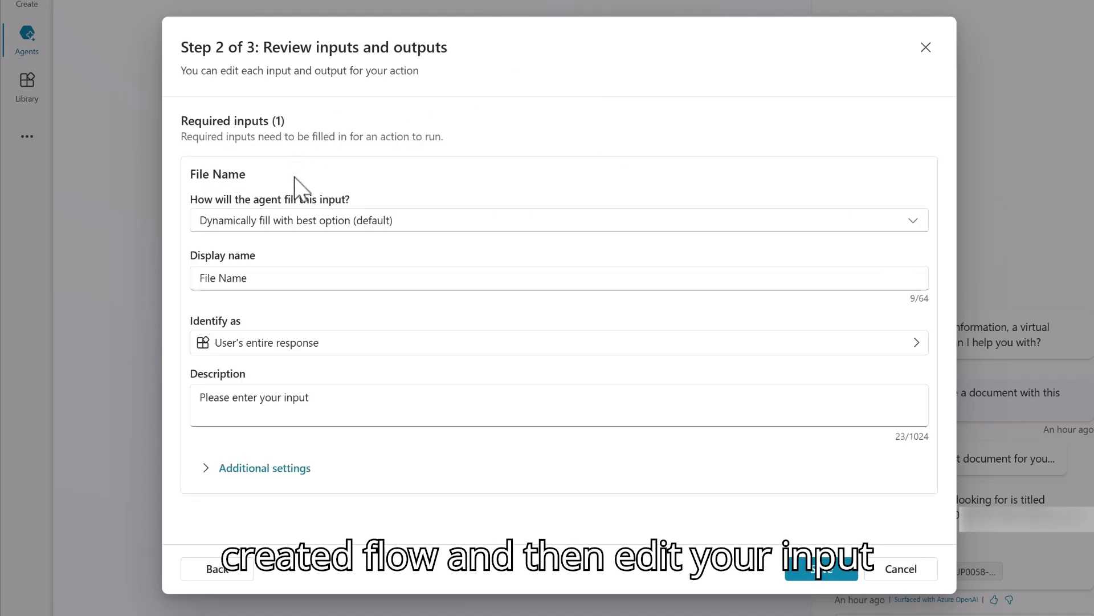
left_click(344, 403)
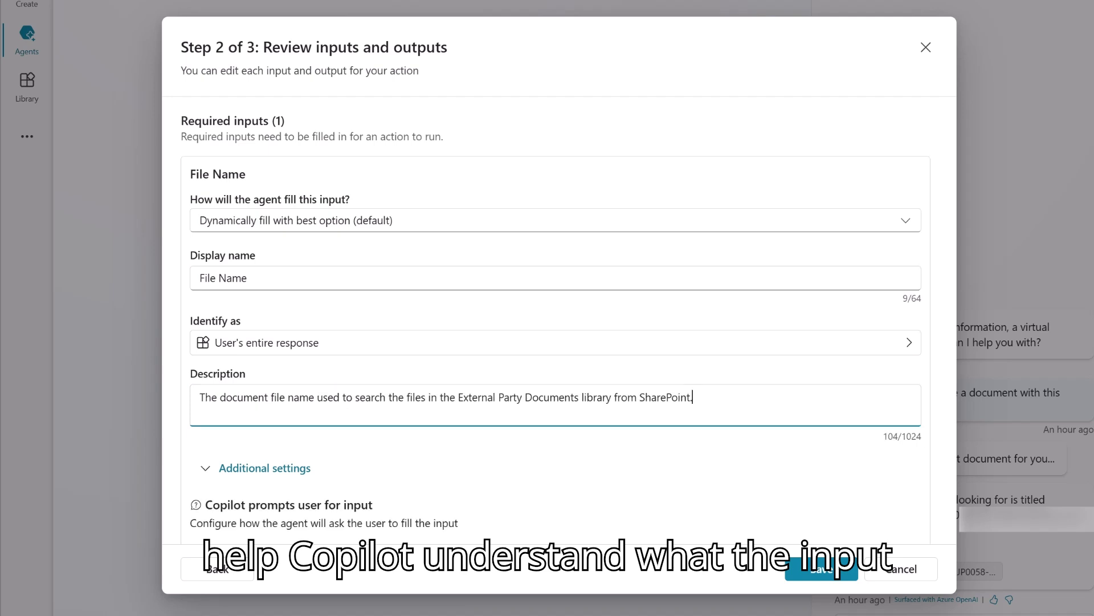
left_click(822, 572)
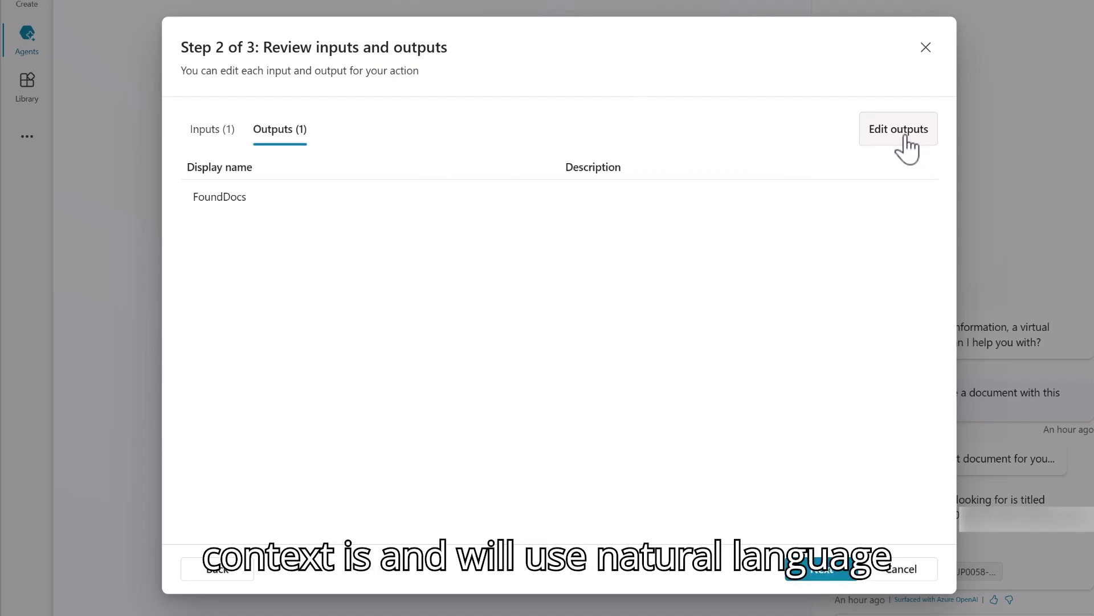
Describe the FoundDocs output as "Provide the user with more details of the file they were searching for in a table format." and save the action
left_click(907, 149)
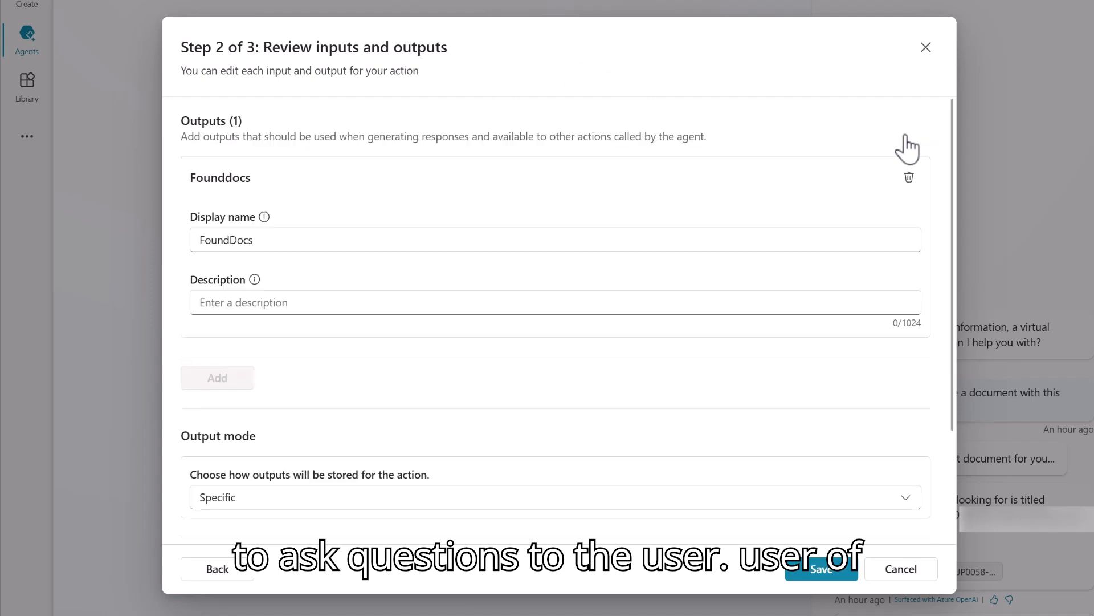
left_click(815, 567)
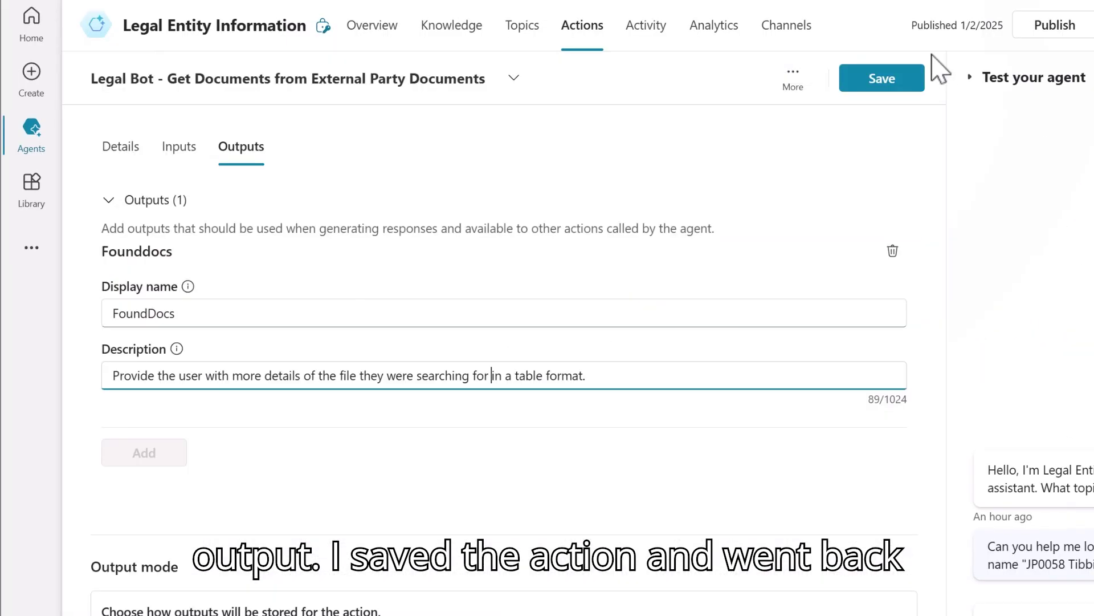
left_click(881, 78)
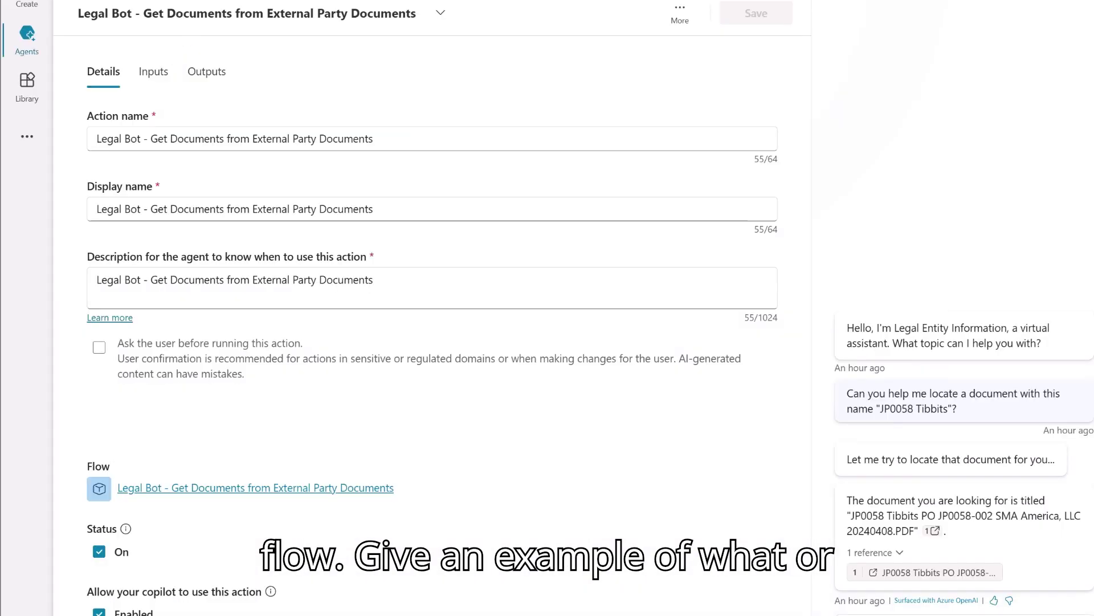
Replace the action's agent description with instructions for file-name searches, listing file details through Expiration Date and returning each JSON item as readable table/text
left_click(176, 279)
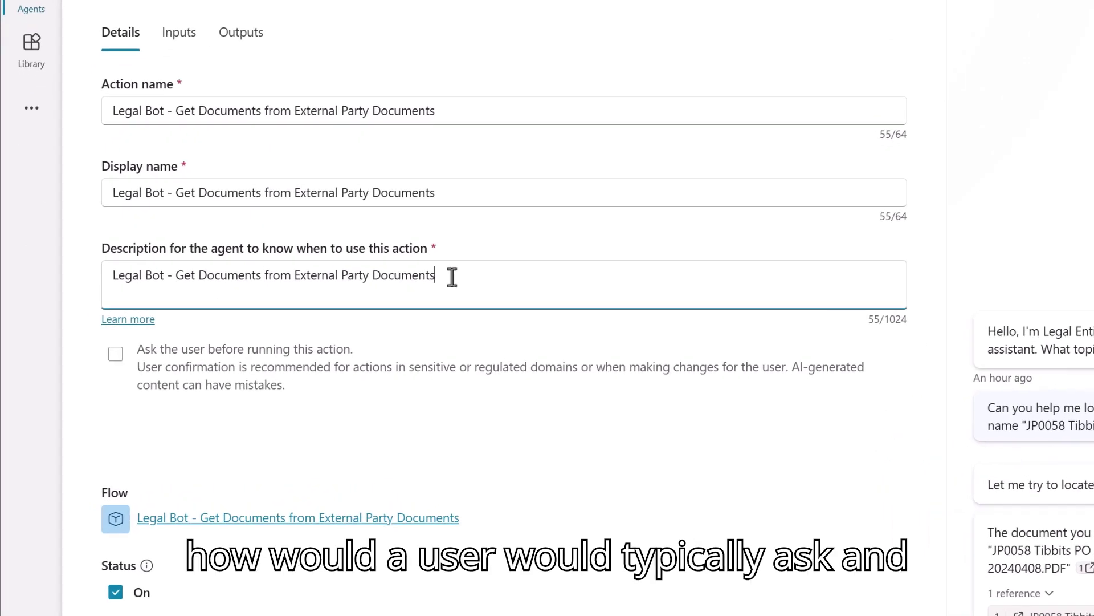
left_click_drag(383, 280, 97, 293)
scroll(505, 481, "down", 1)
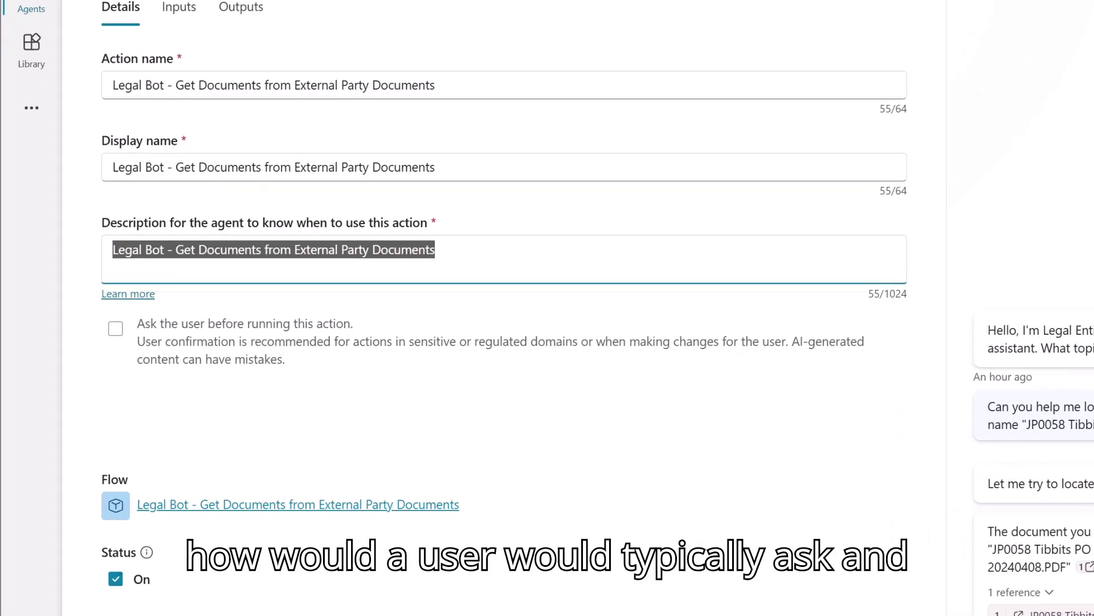
left_click(504, 419)
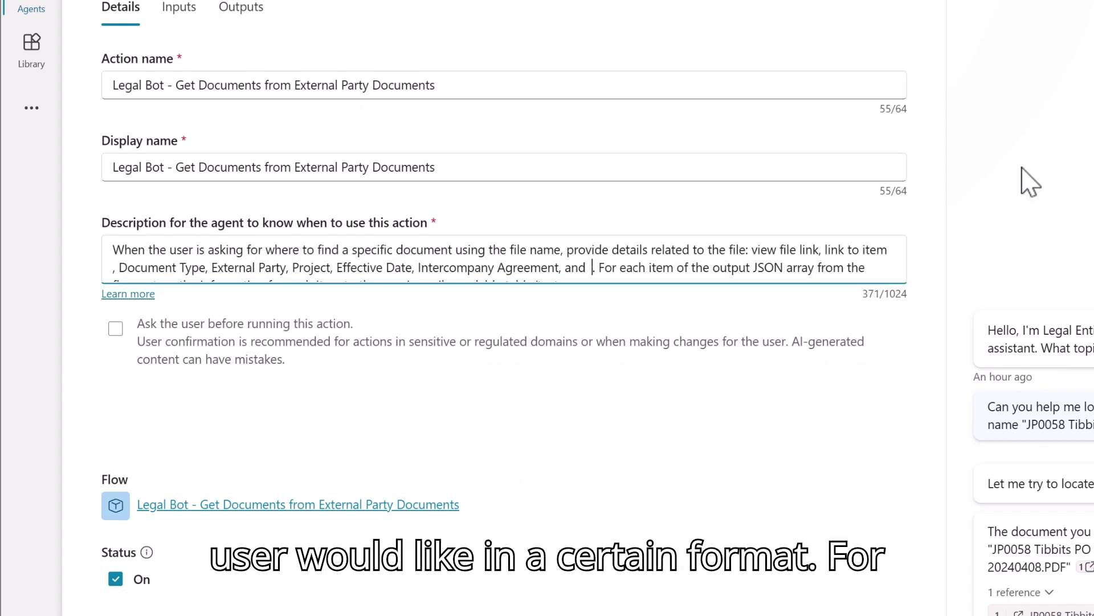
type("Expiration Date")
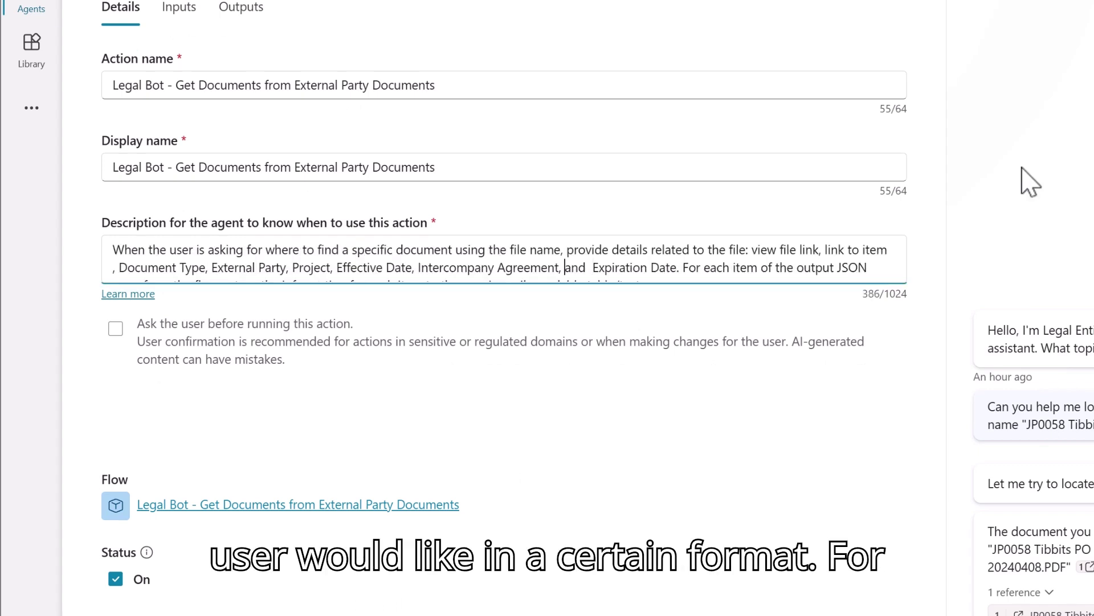
key("ctrl+Right")
key("BackSpace")
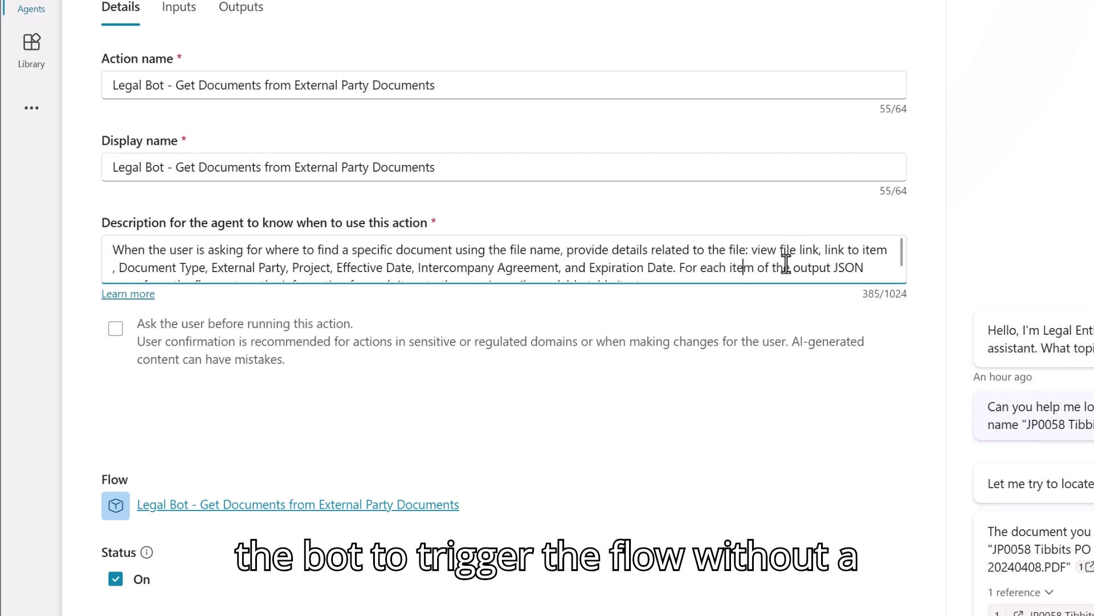
scroll(786, 263, "down", 1)
left_click_drag(751, 256, 904, 244)
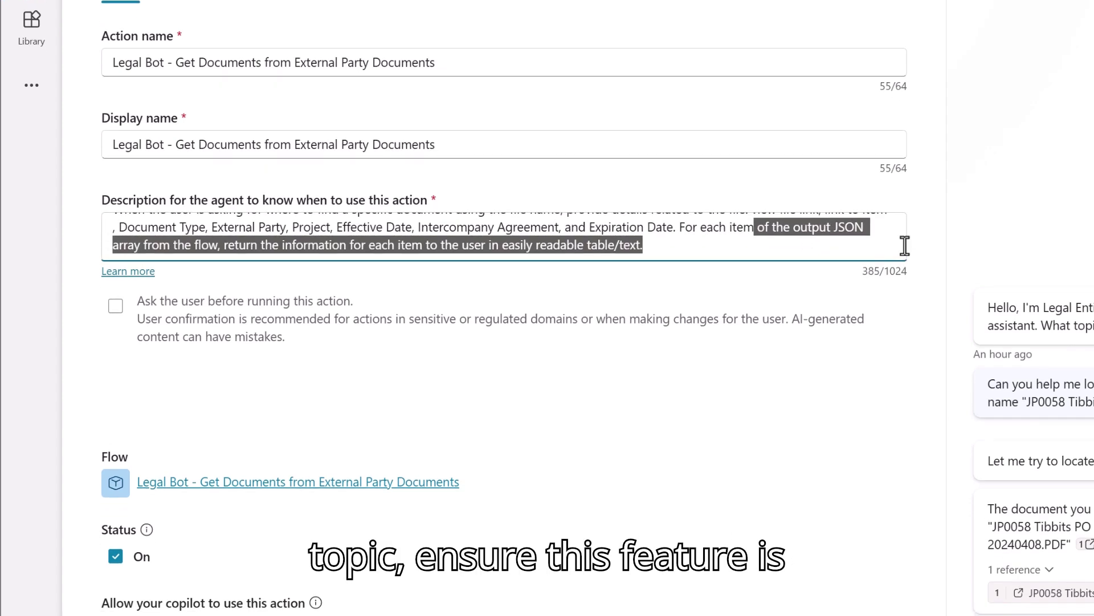
scroll(904, 244, "down", 2)
left_click(296, 147)
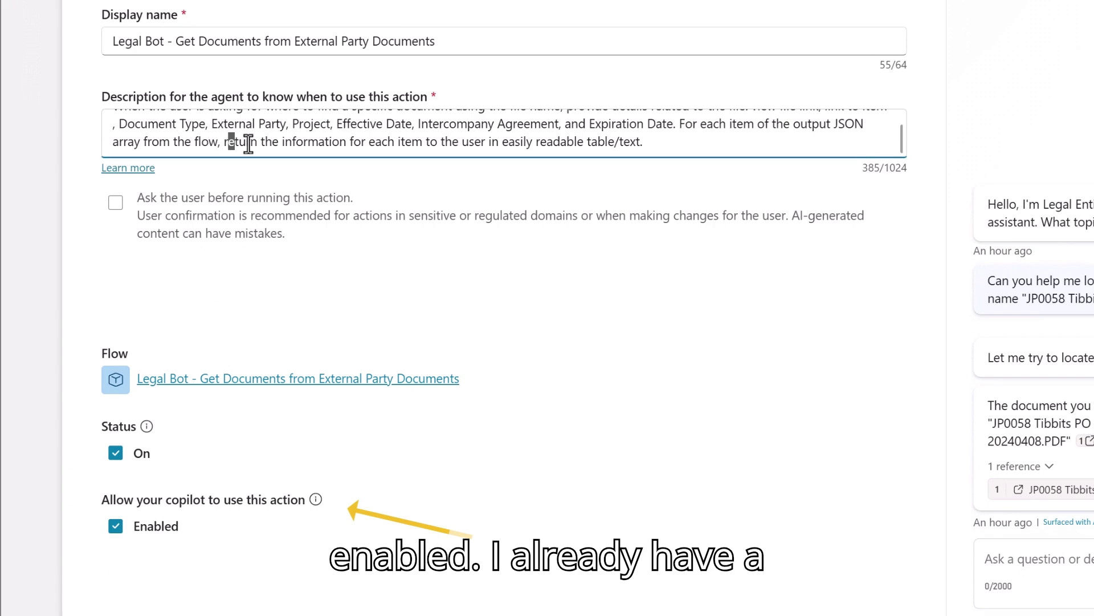
left_click_drag(234, 143, 521, 142)
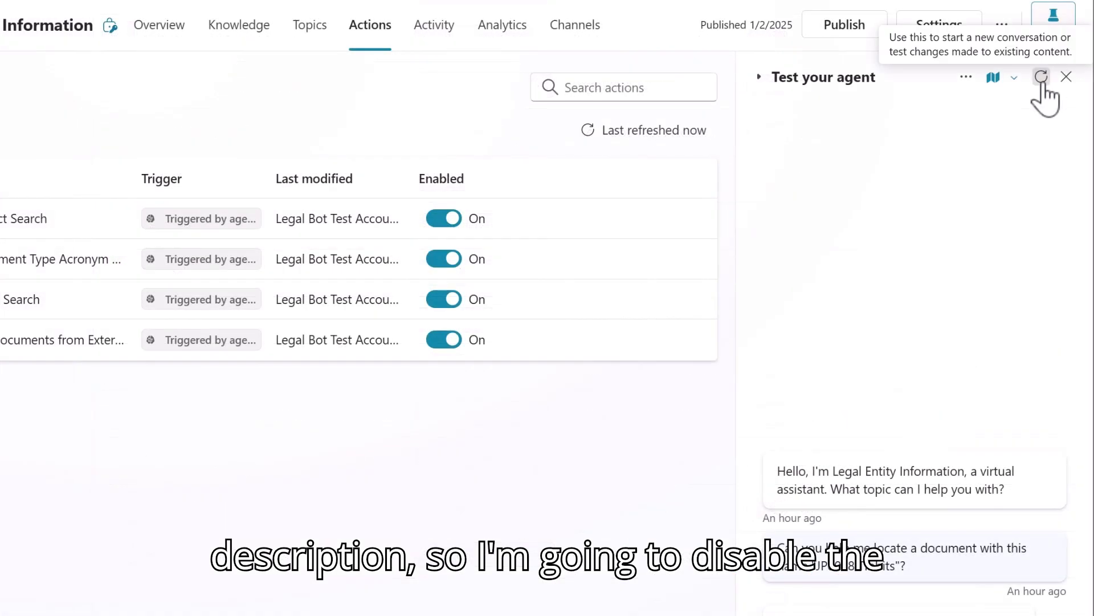
Start a new test conversation and ask the agent "Can you help me locate a document with this name "JP0058 Tibbits"?"
left_click(1041, 76)
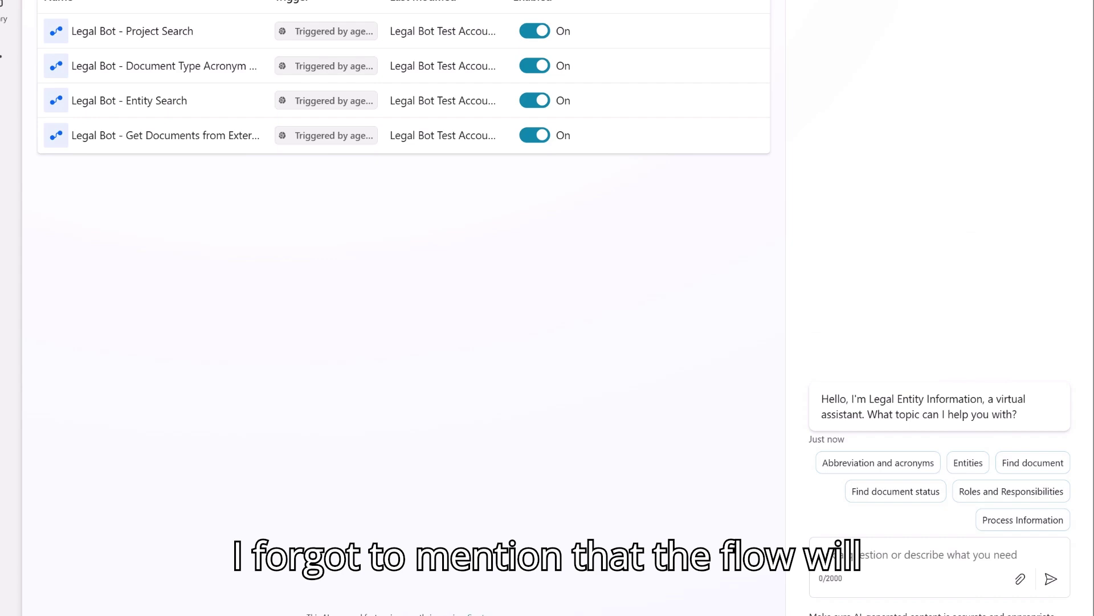
type("Can you help me locate a document with this name \"JP0058 Tibbits\"?")
key("Return")
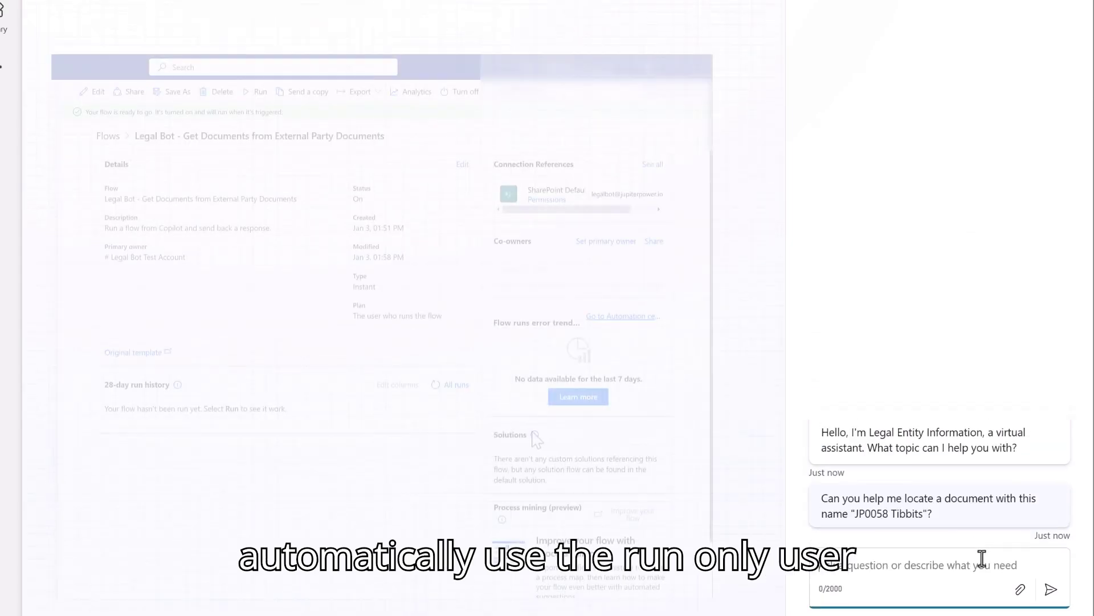
In Power Automate, set the flow's run-only SharePoint connection to the service account's connection and save the permissions
scroll(536, 436, "down", 3)
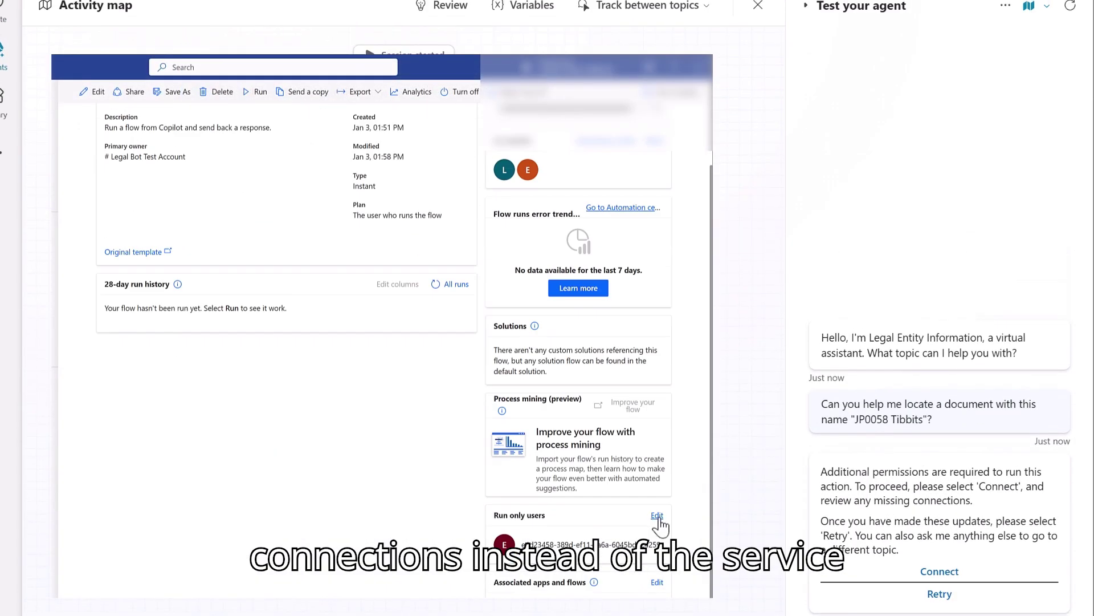
left_click(658, 515)
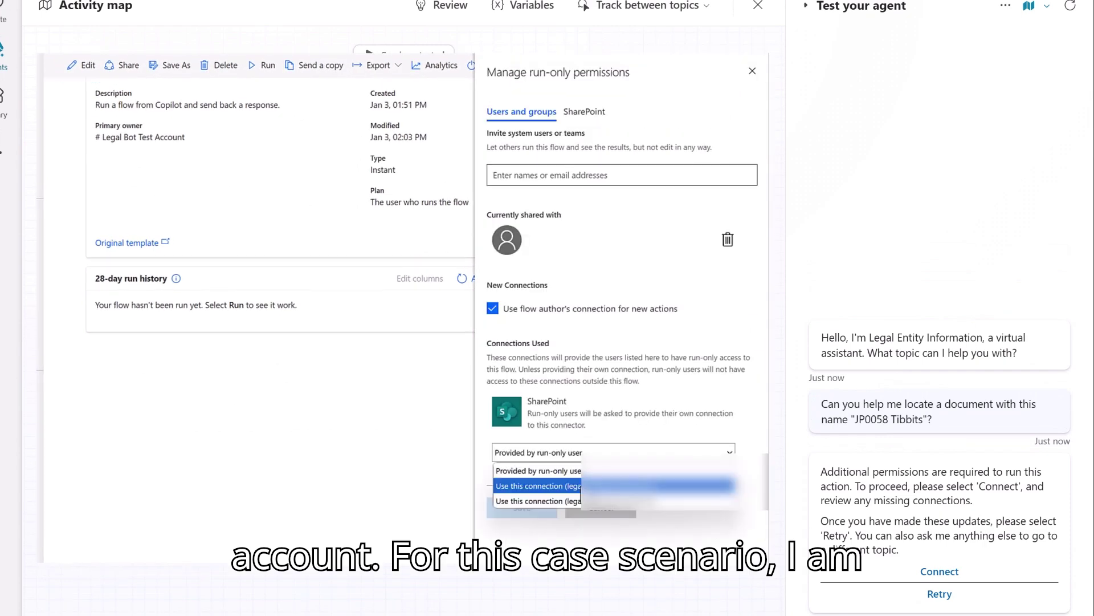
left_click(537, 486)
left_click(426, 376)
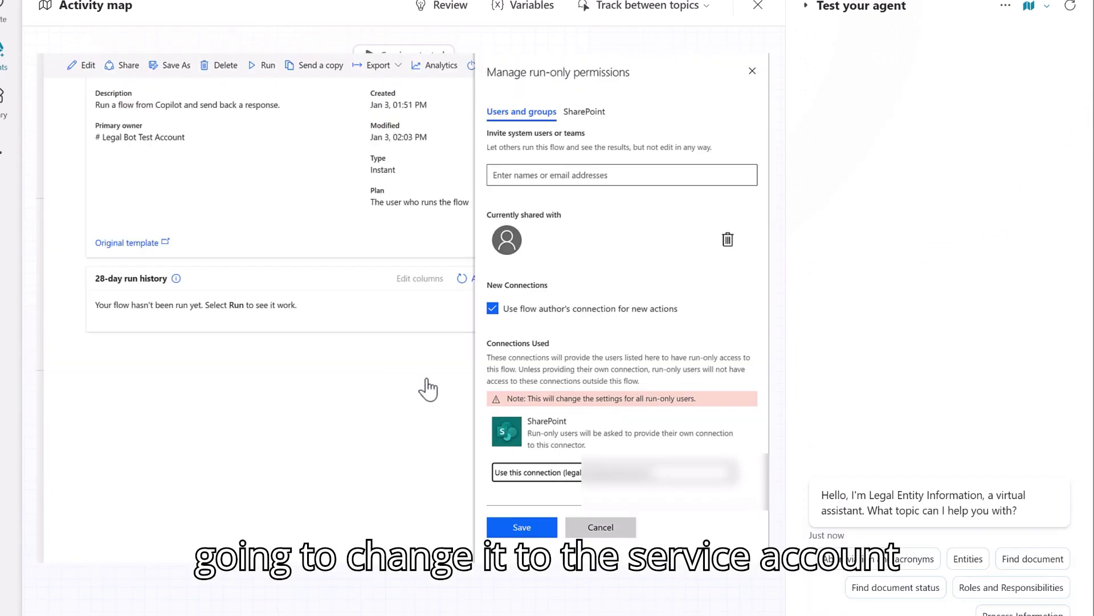
left_click(523, 529)
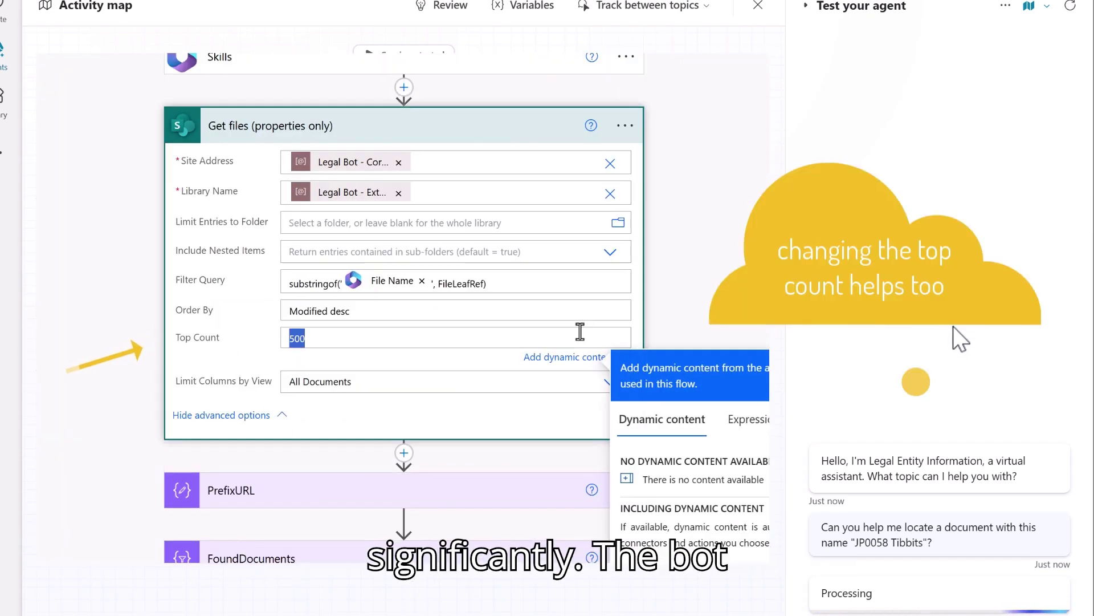
Set the Top Count of the Get files (properties only) action to 10
type("10")
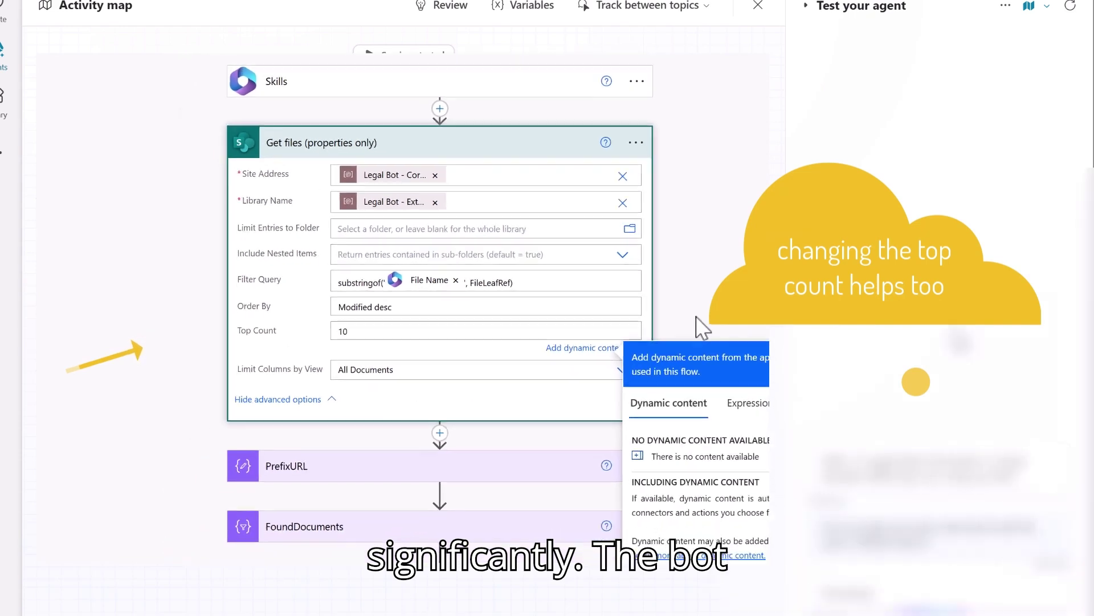
Save the external party documents flow with its updated Get files settings
left_click(686, 314)
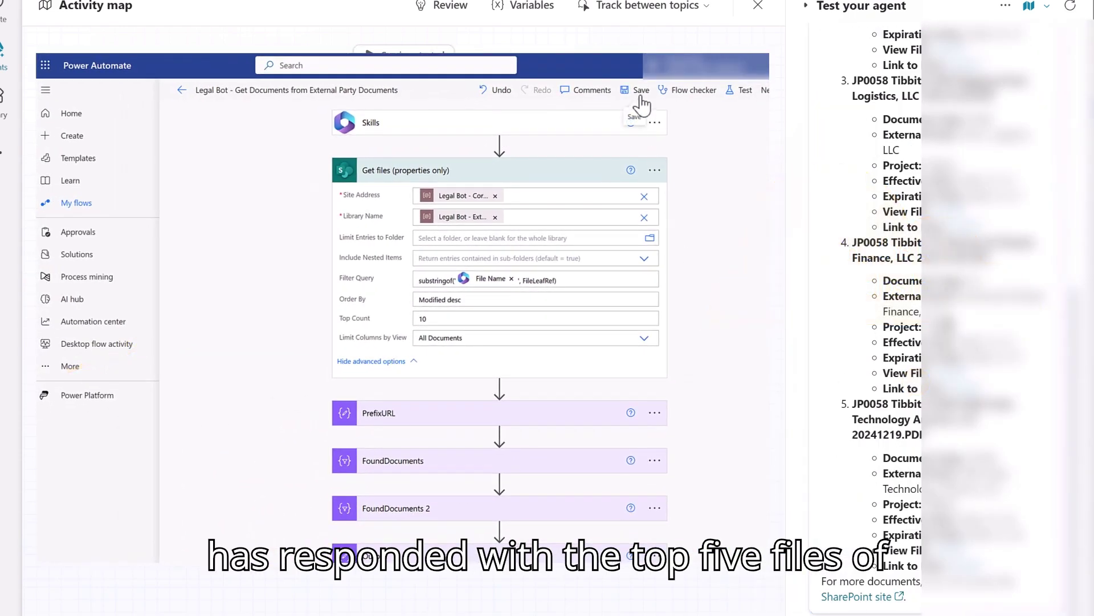
left_click(639, 93)
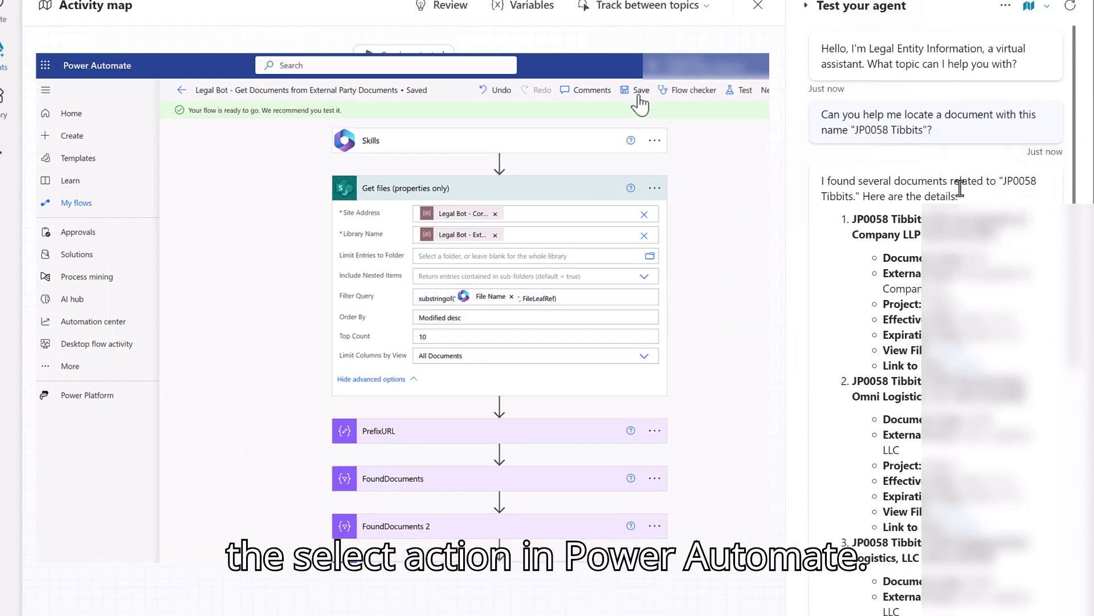
left_click_drag(879, 184, 968, 199)
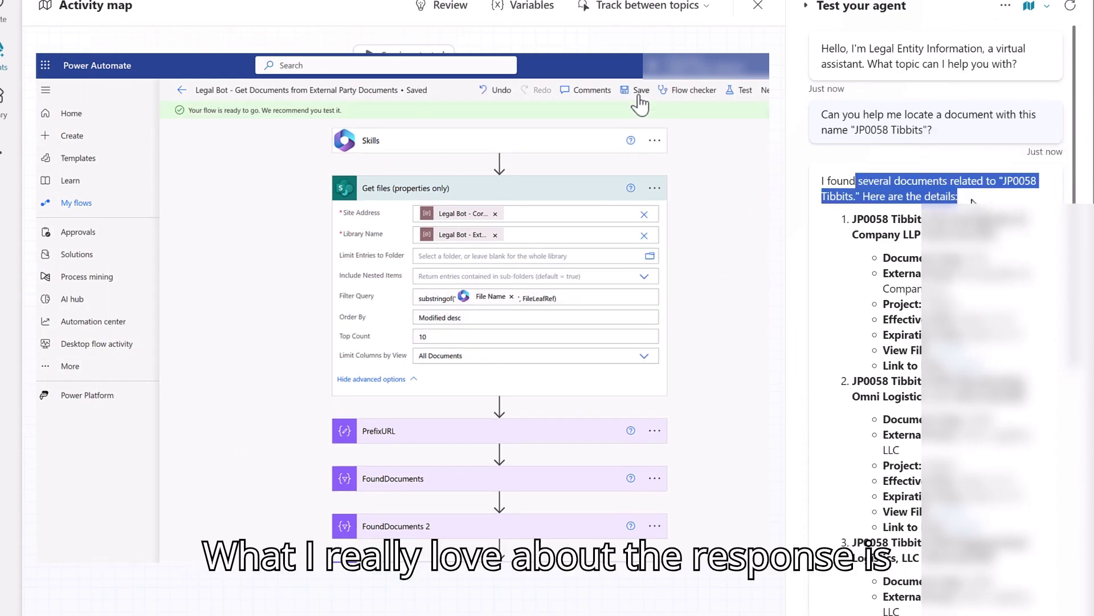
left_click(971, 202)
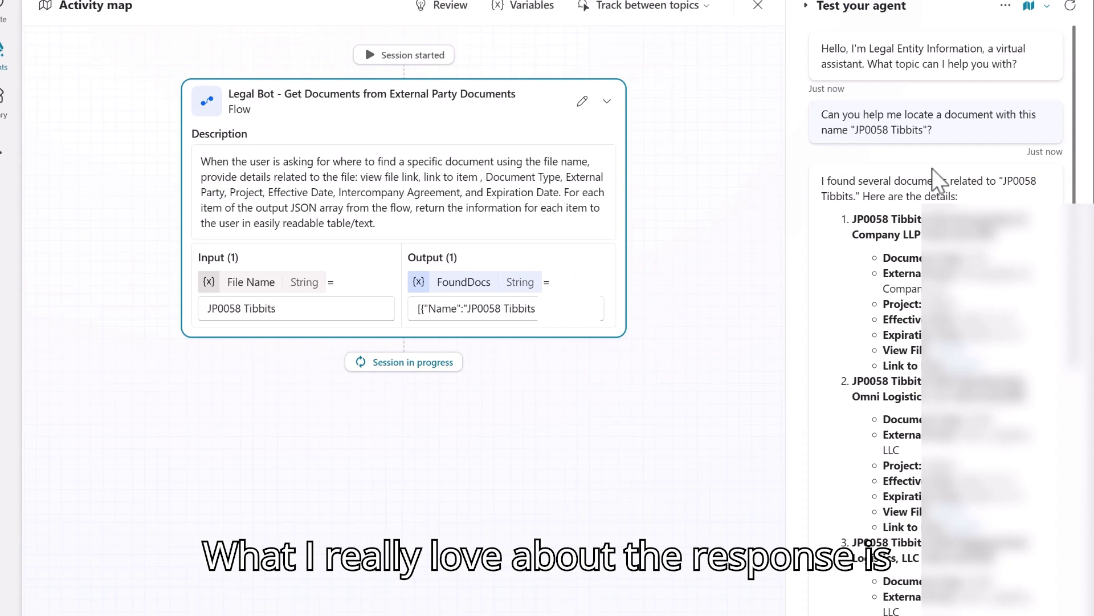
scroll(1008, 399, "down", 8)
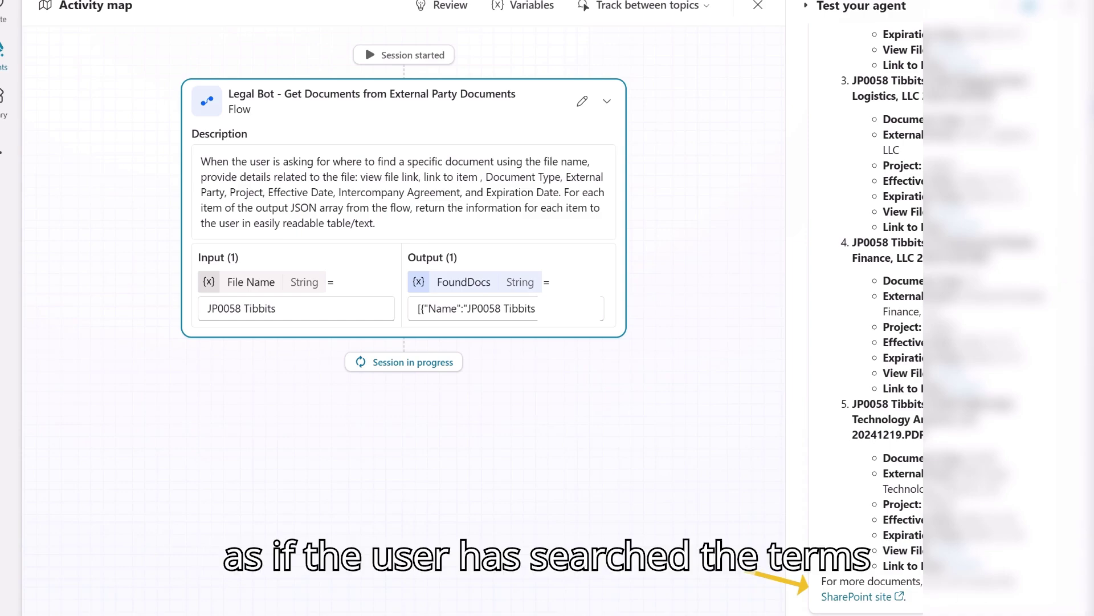
left_click(857, 597)
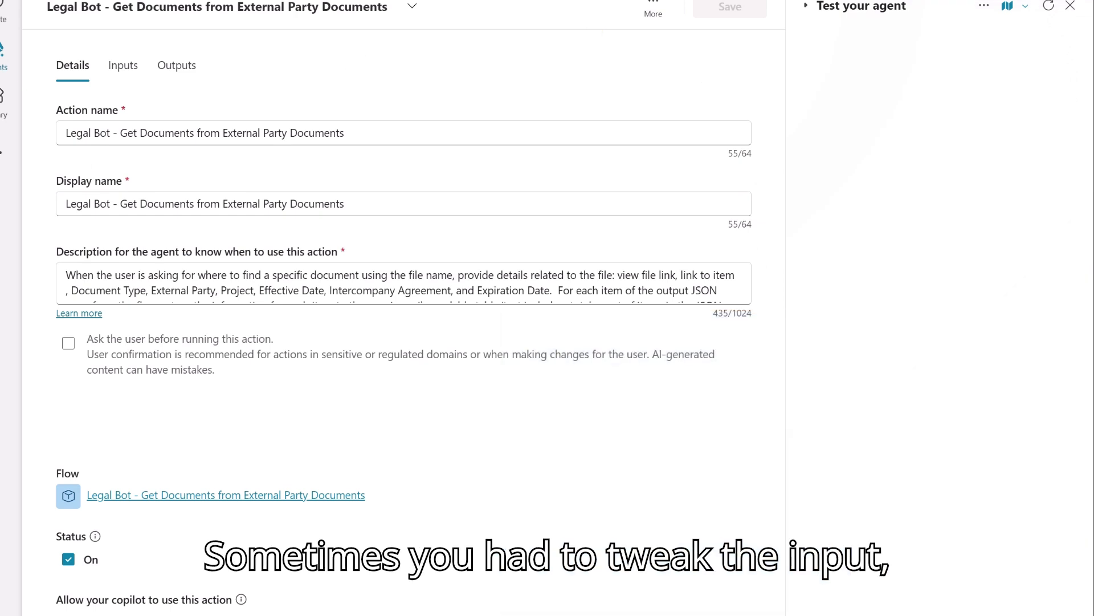
Extend the end of the action's agent description with "include a total count of items in the JSON array."
key("Return")
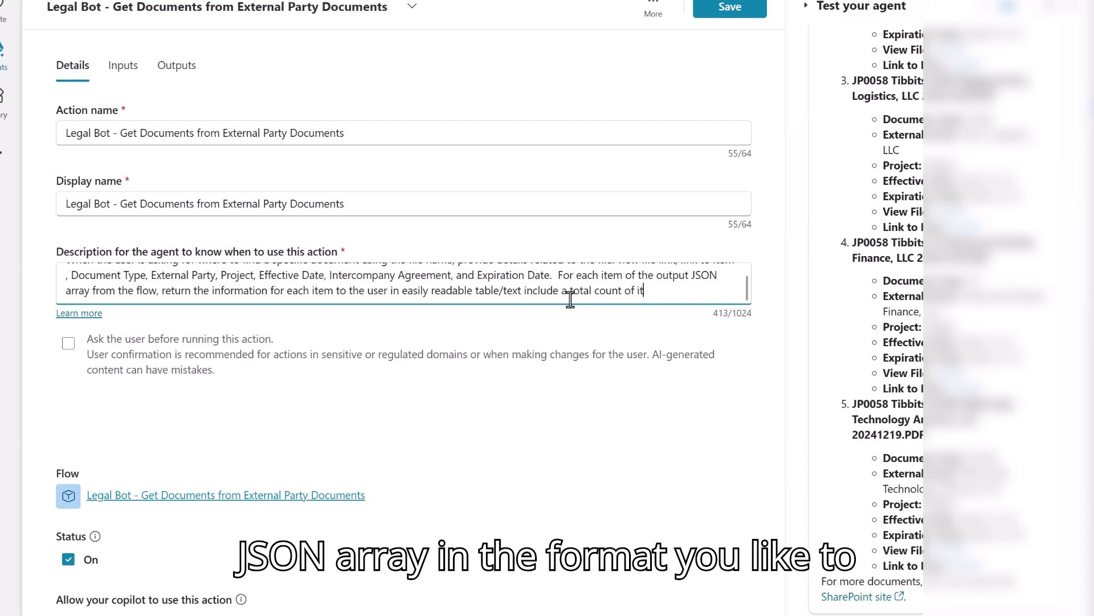
type("ems in the")
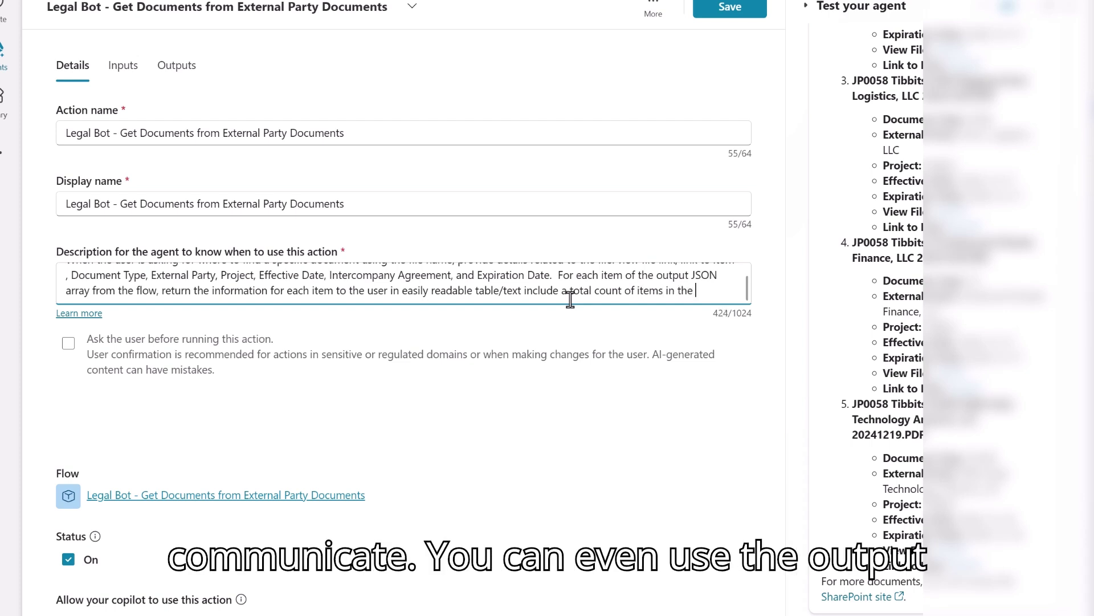
type(" JSON ")
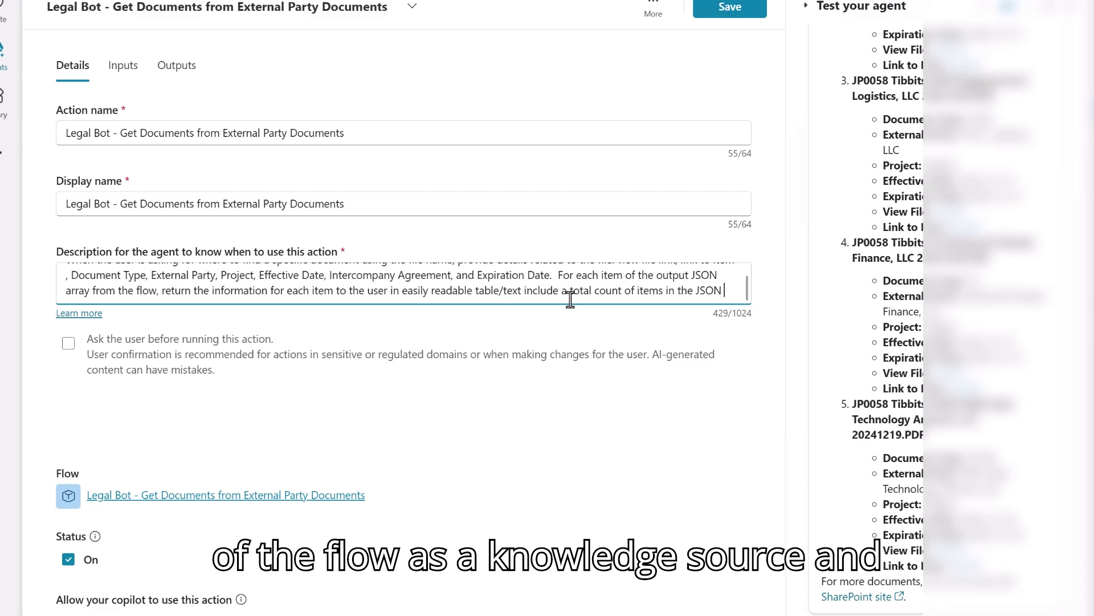
type("array.")
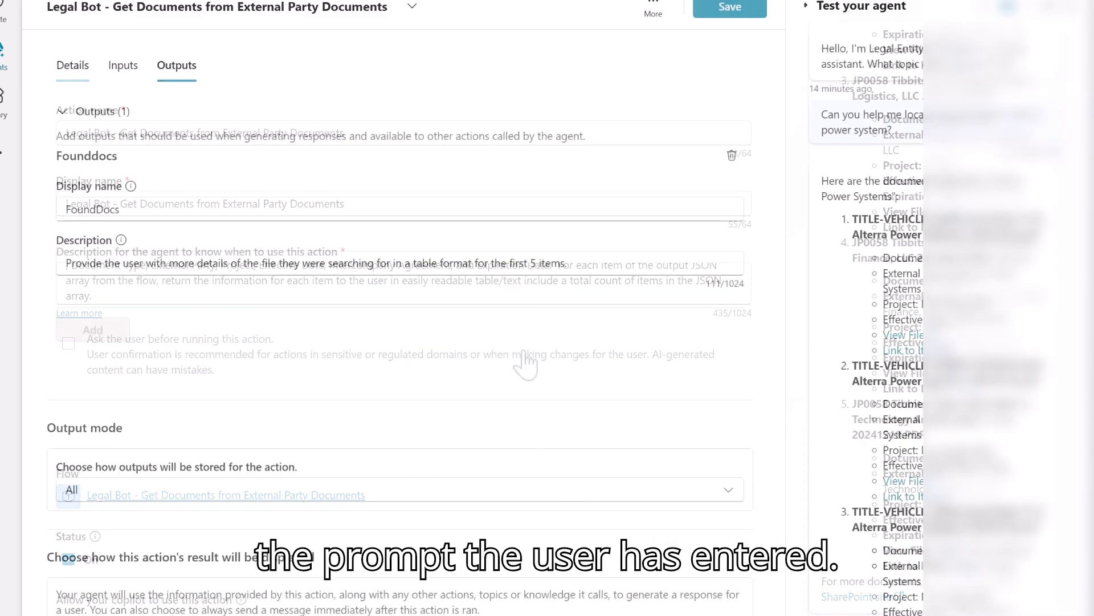
Check the "first 5 items" wording in the FoundDocs output description and try output mode All without an immediate message after the action
left_click_drag(601, 264, 504, 257)
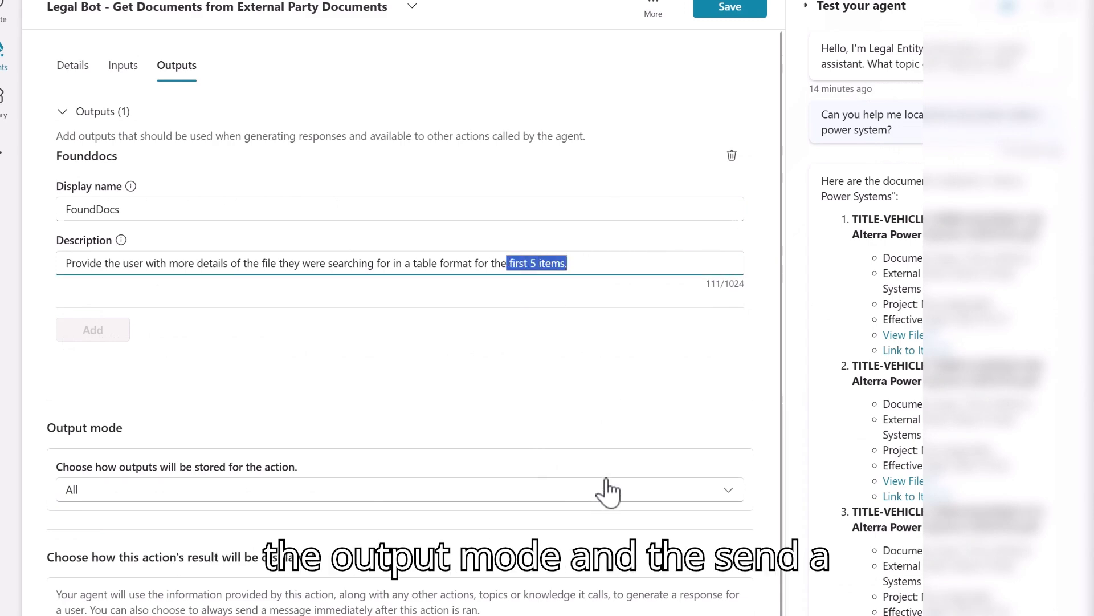
scroll(604, 490, "down", 2)
left_click(609, 442)
left_click(611, 371)
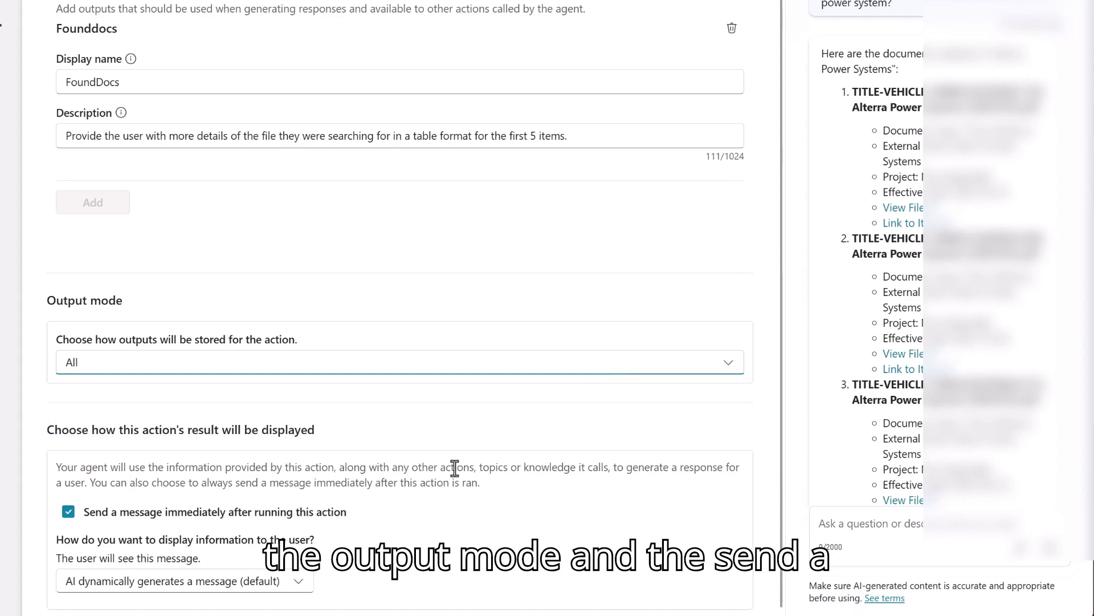
left_click(321, 527)
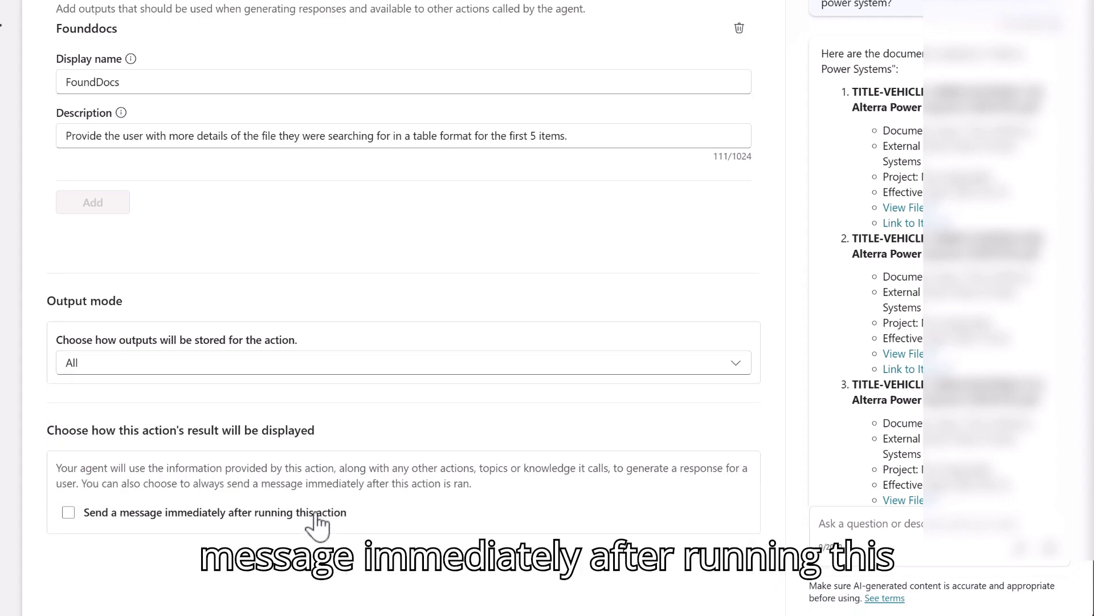
left_click(319, 525)
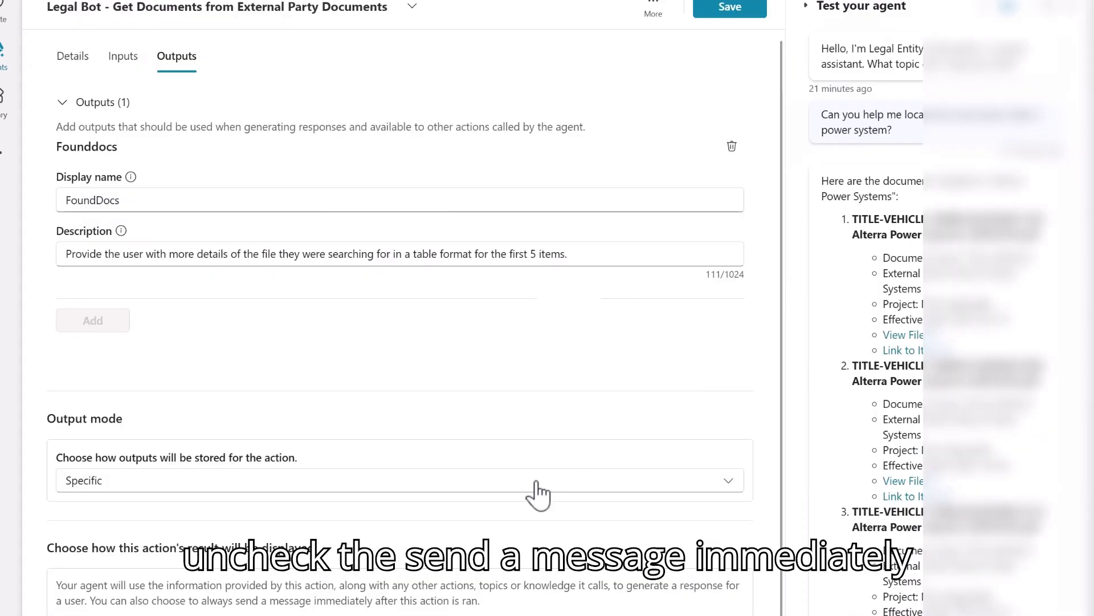
Set the action's output mode to All with immediate messaging turned off, and review the agent's test reply for "alterra power system"
left_click(538, 486)
scroll(521, 434, "down", 3)
left_click(490, 373)
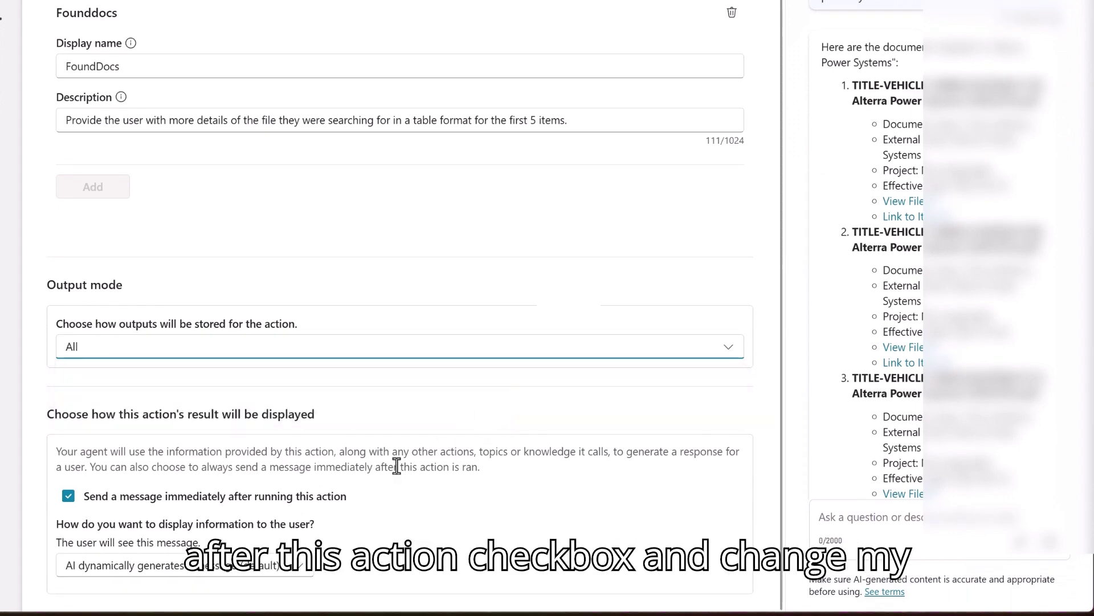
left_click(302, 506)
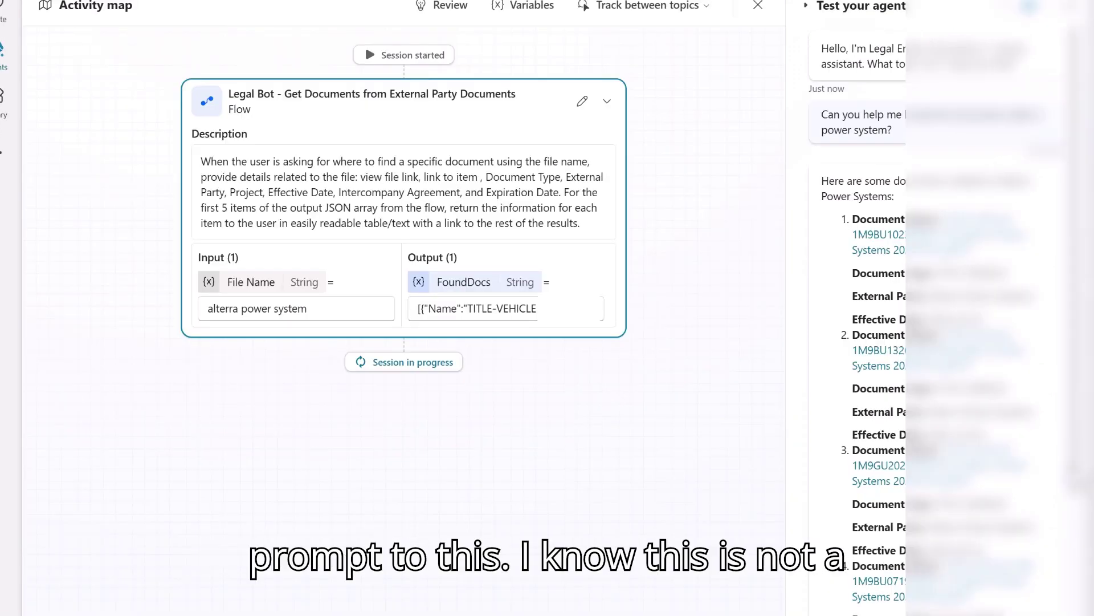
scroll(1050, 469, "down", 3)
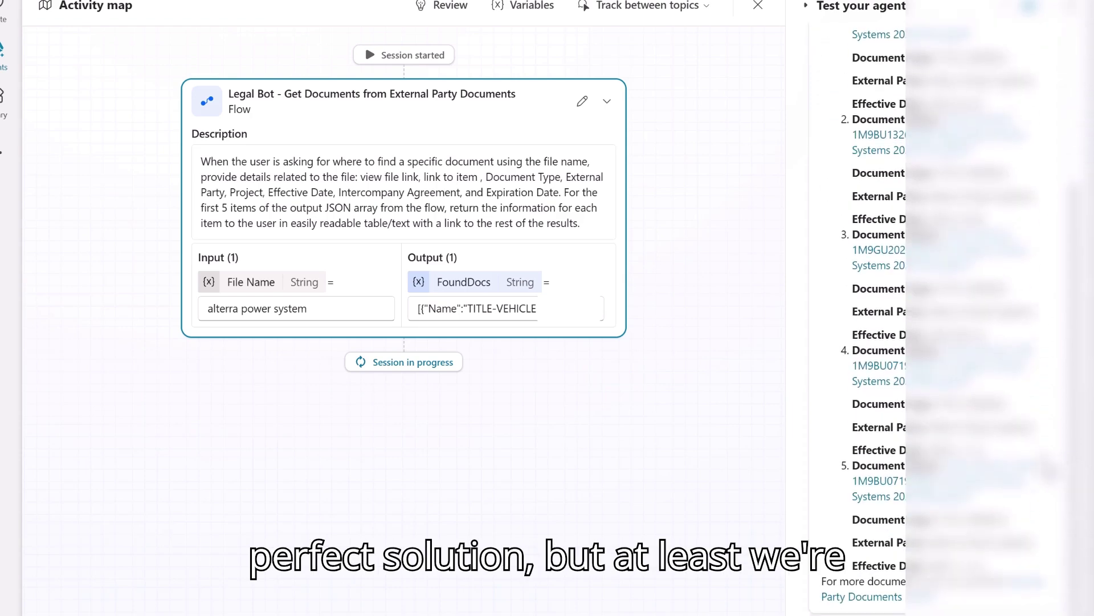